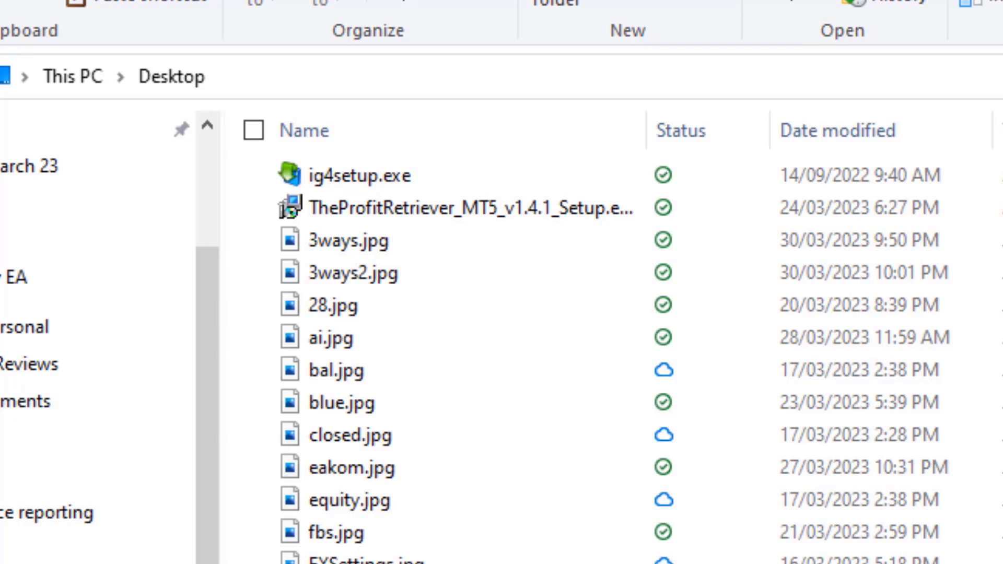
# Step: Copy the ig4setup and TheProfitRetriever setup files
pyautogui.click(370, 179)
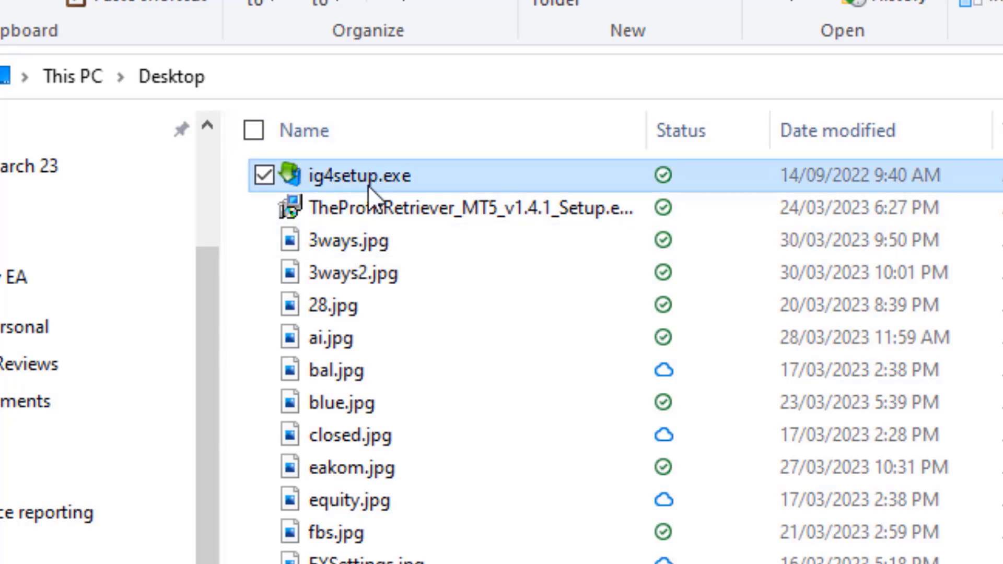
pyautogui.keyDown('ctrl'); pyautogui.click(367, 206); pyautogui.keyUp('ctrl')
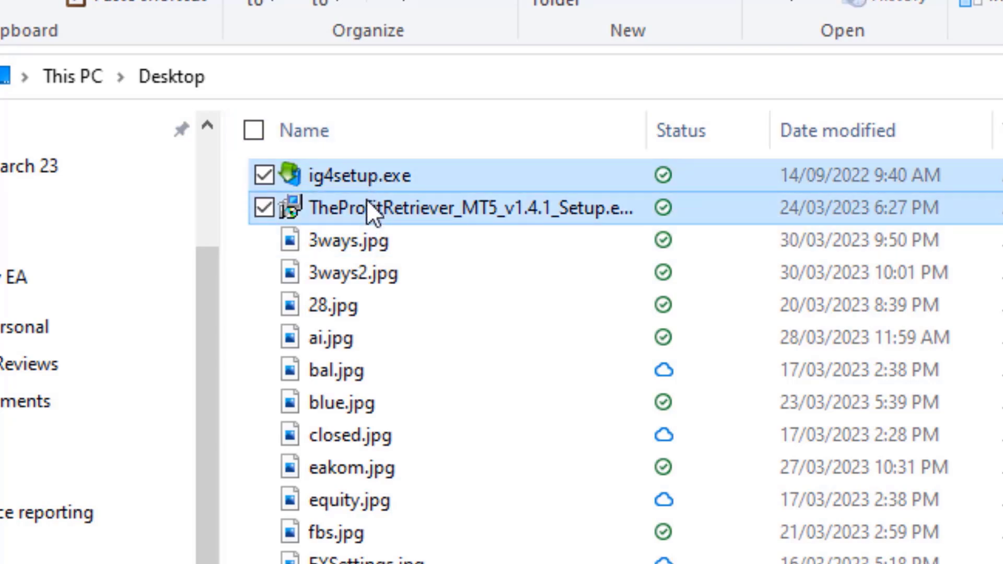
pyautogui.rightClick(365, 199)
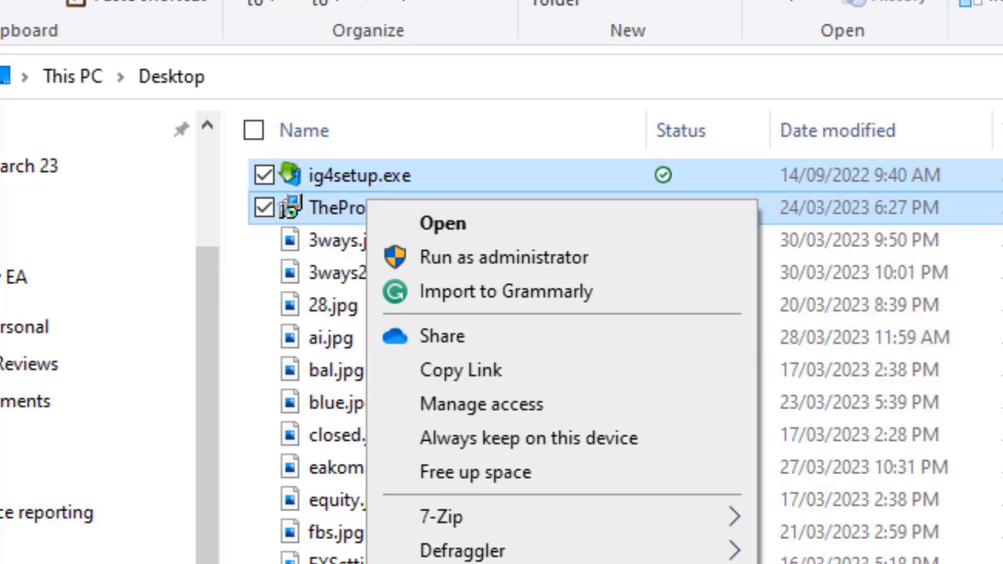
pyautogui.press('Escape')
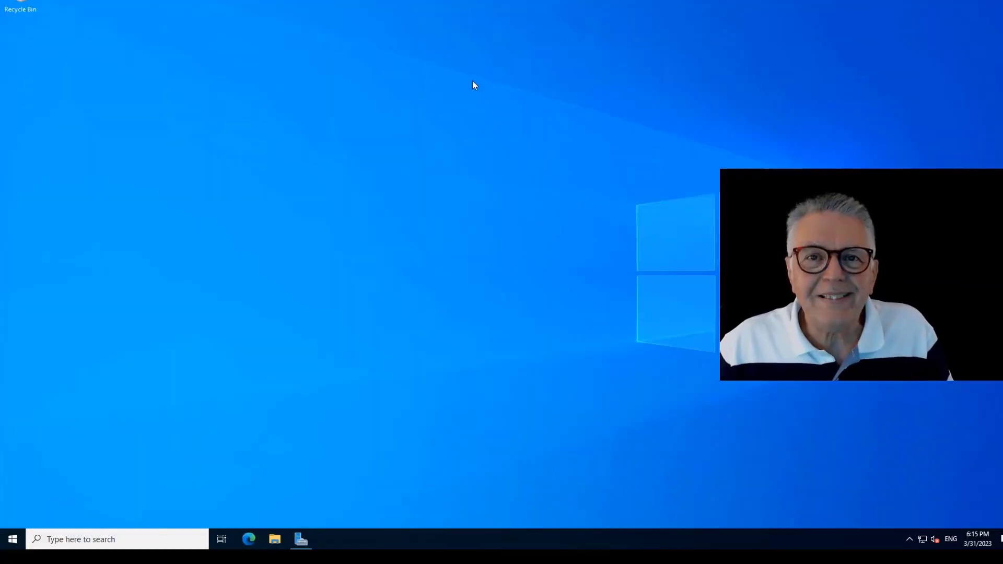
# Step: Paste both setup files into the empty Downloads folder on the VPS
pyautogui.click(275, 539)
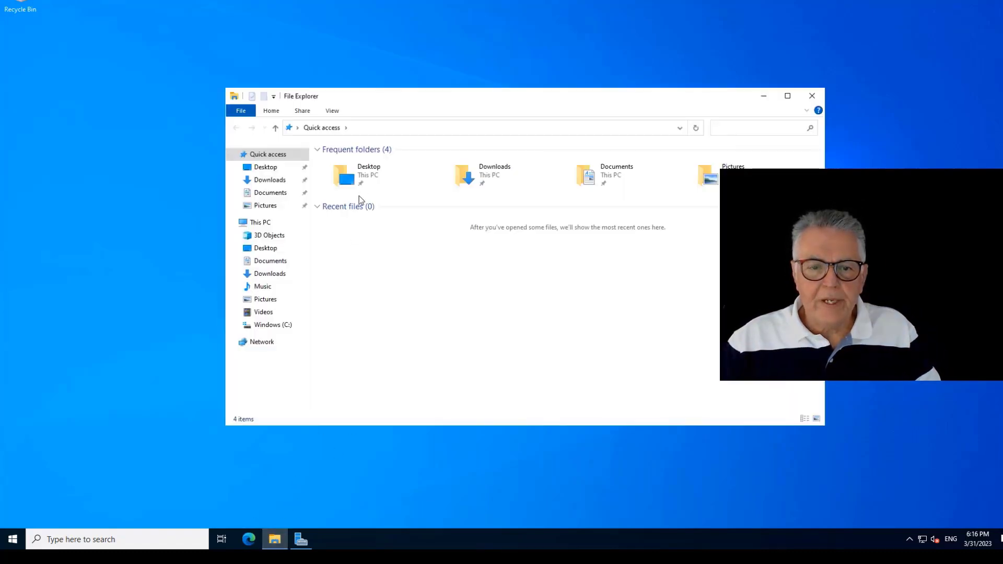
pyautogui.click(472, 167)
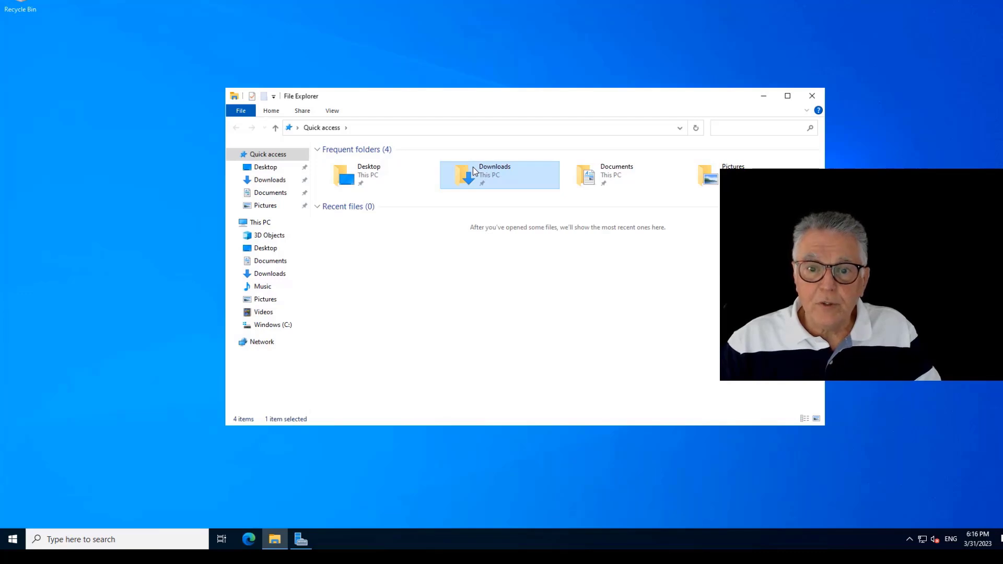
pyautogui.doubleClick(473, 167)
pyautogui.rightClick(433, 196)
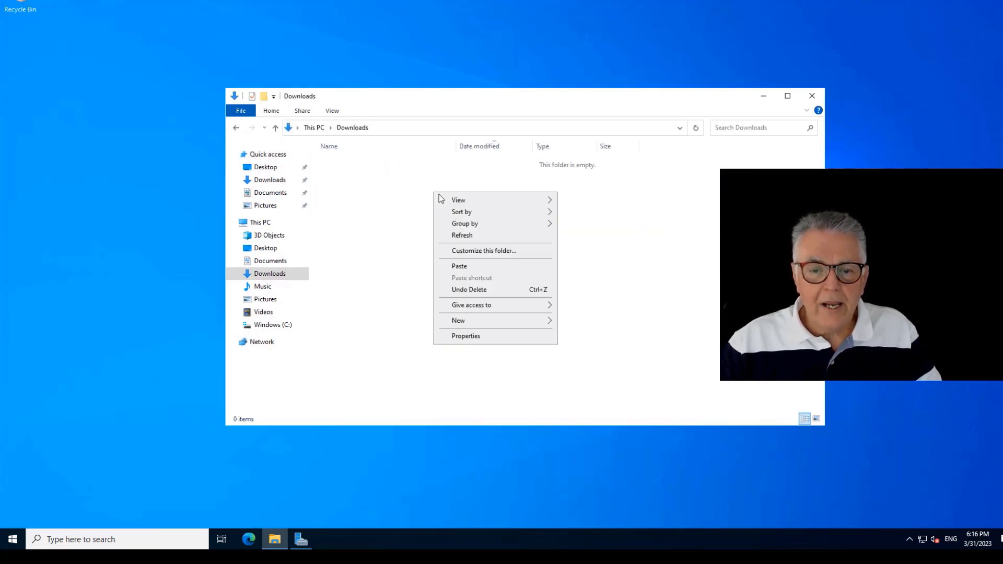
pyautogui.click(460, 274)
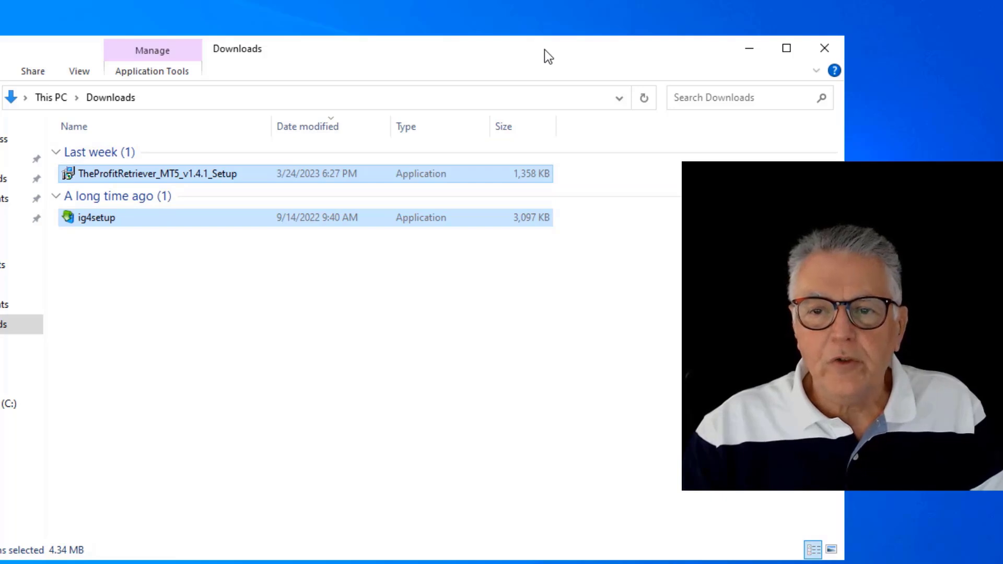
# Step: Run ig4setup from Downloads, accept the license and finish the IG MetaTrader 4 installation
pyautogui.moveTo(551, 56); pyautogui.dragTo(570, 48)
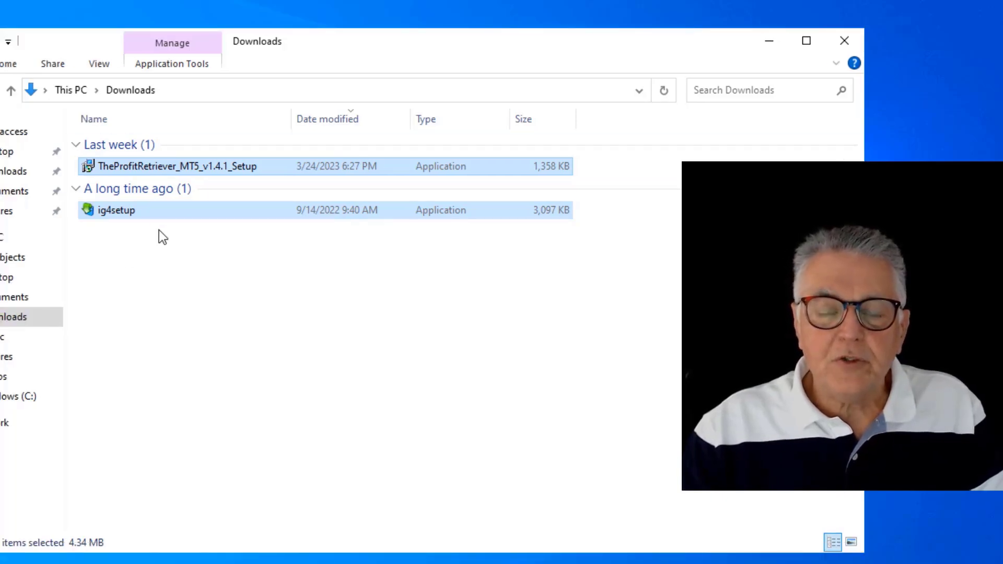
pyautogui.moveTo(116, 210)
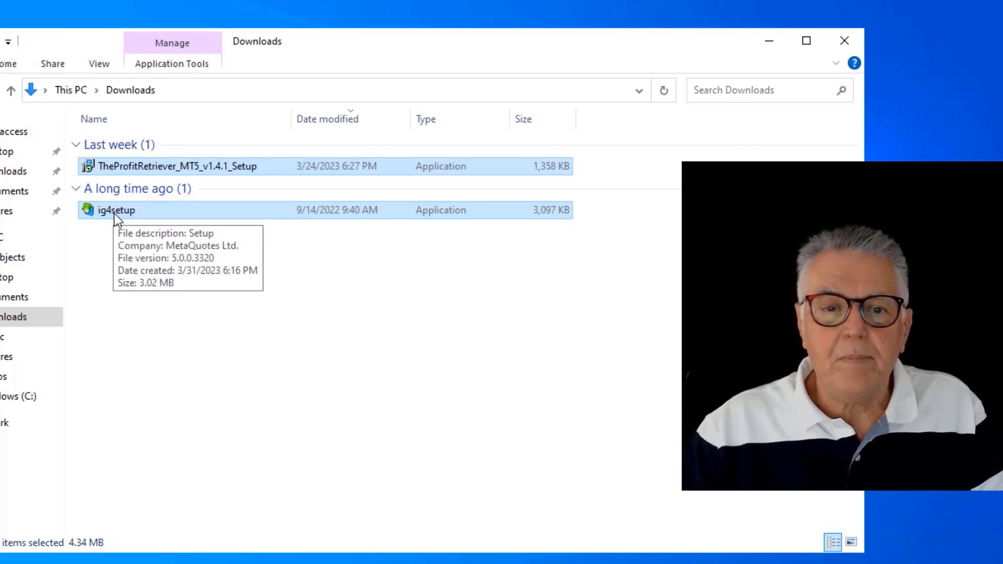
pyautogui.doubleClick(114, 213)
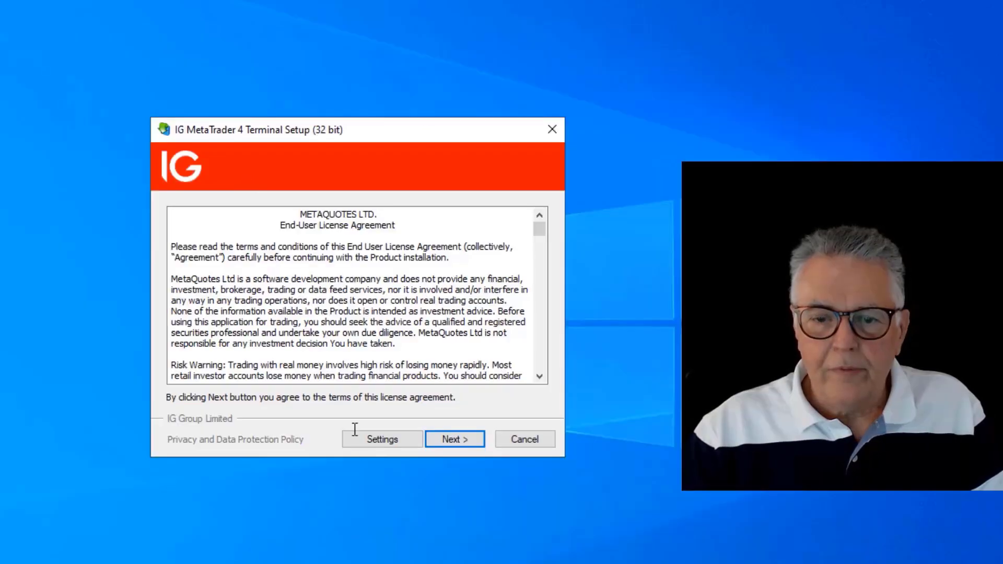
pyautogui.click(453, 441)
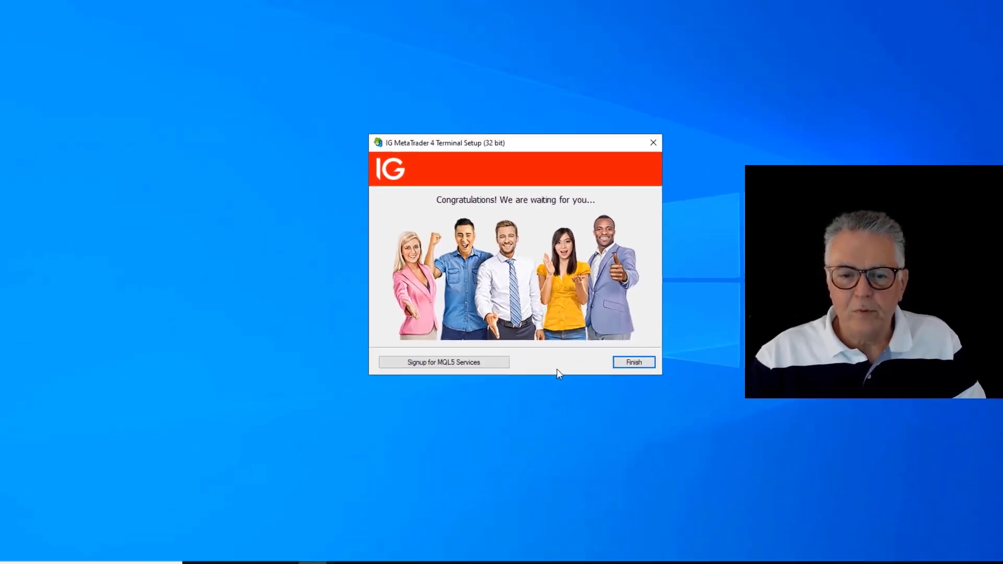
pyautogui.click(524, 438)
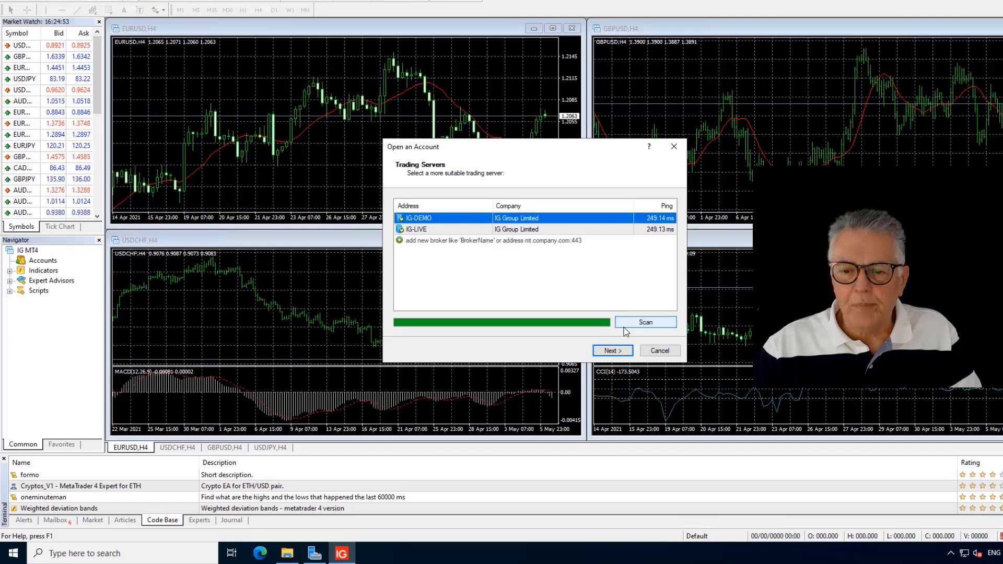
# Step: Register a new demo account on IG-DEMO with newsletter subscription ticked, then finish the wizard
pyautogui.click(608, 353)
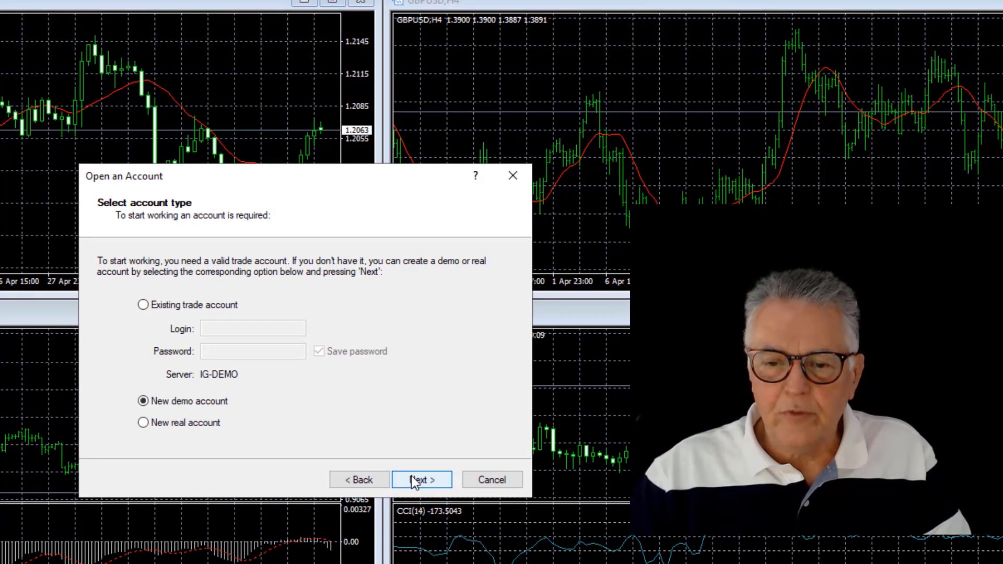
pyautogui.click(411, 475)
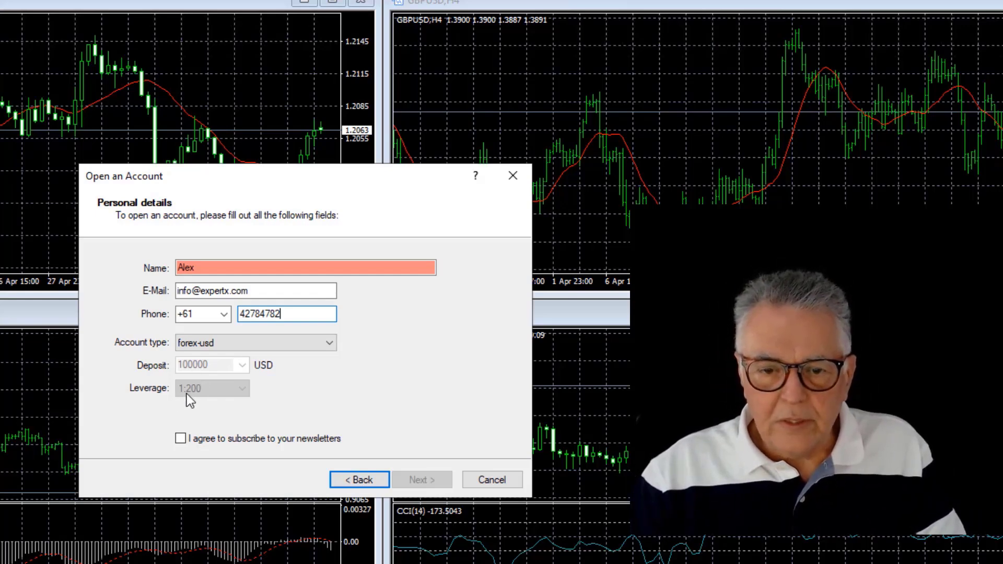
pyautogui.click(181, 438)
pyautogui.write('du Plooy')
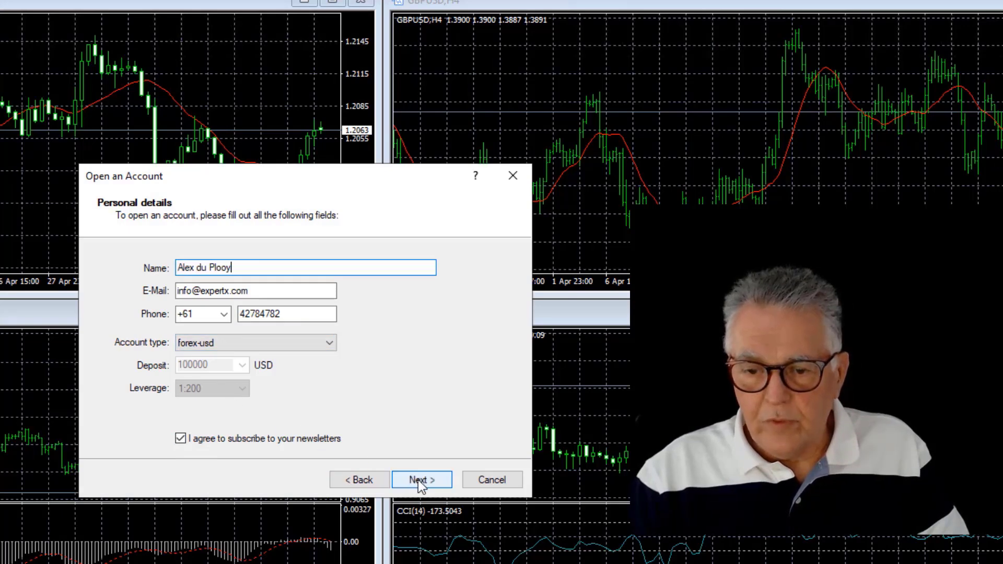
pyautogui.click(418, 481)
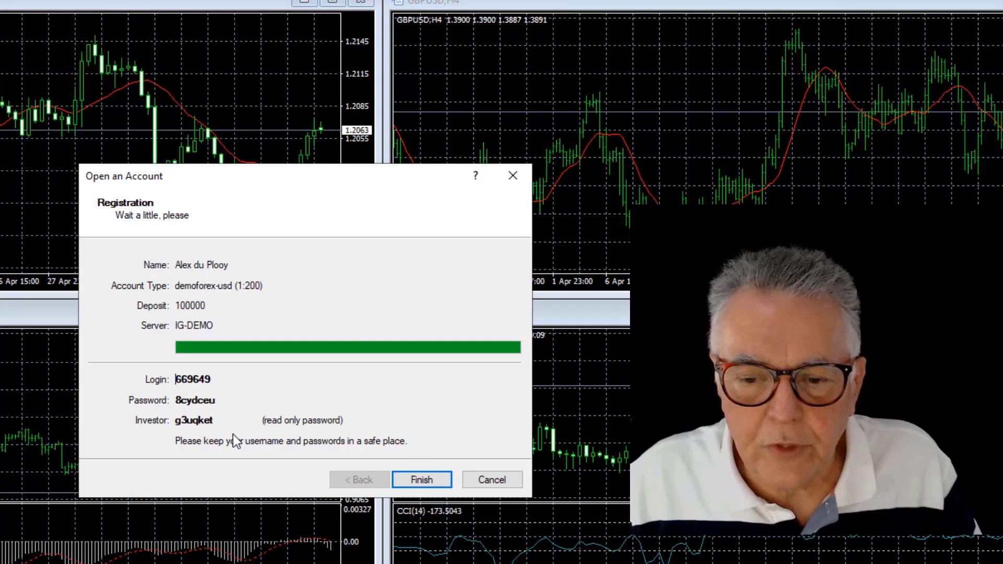
pyautogui.click(423, 481)
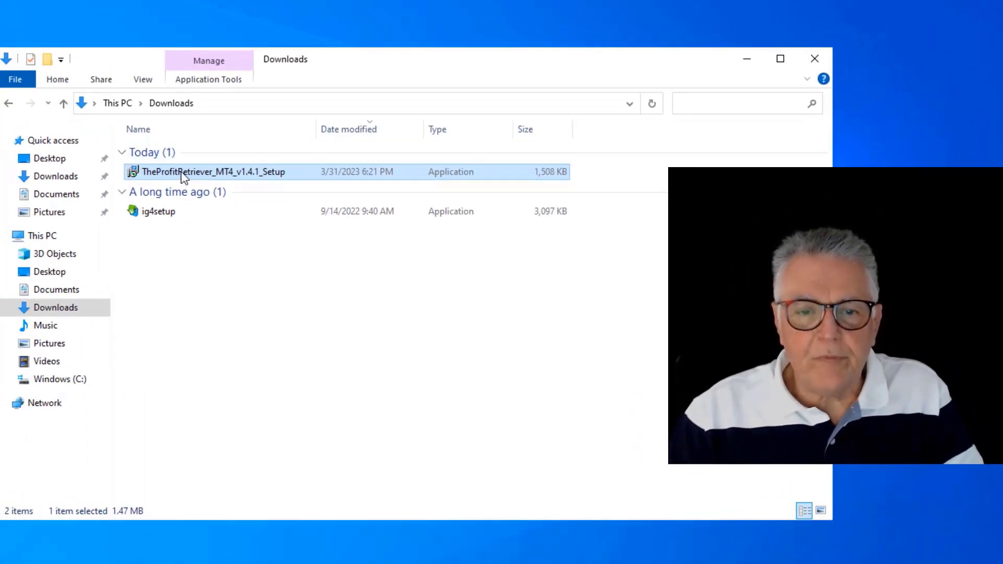
# Step: Launch the ProfitRetriever MT4 setup and accept its license agreement
pyautogui.doubleClick(180, 174)
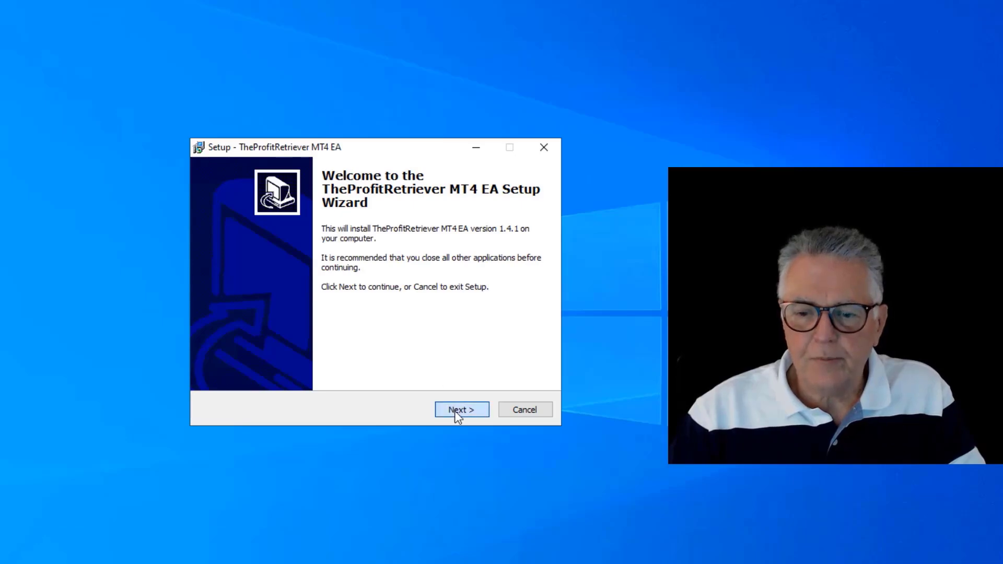
pyautogui.click(456, 414)
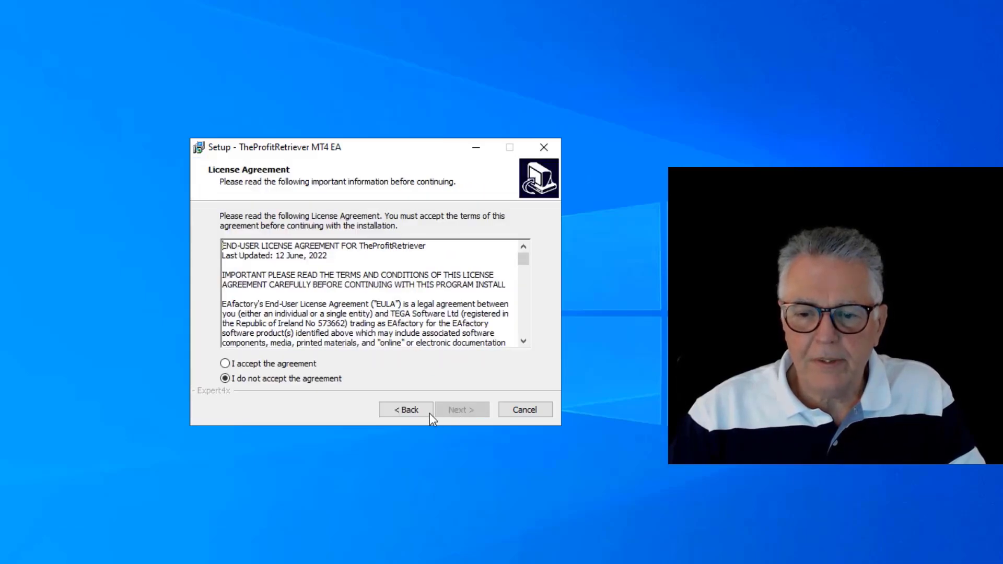
pyautogui.click(228, 364)
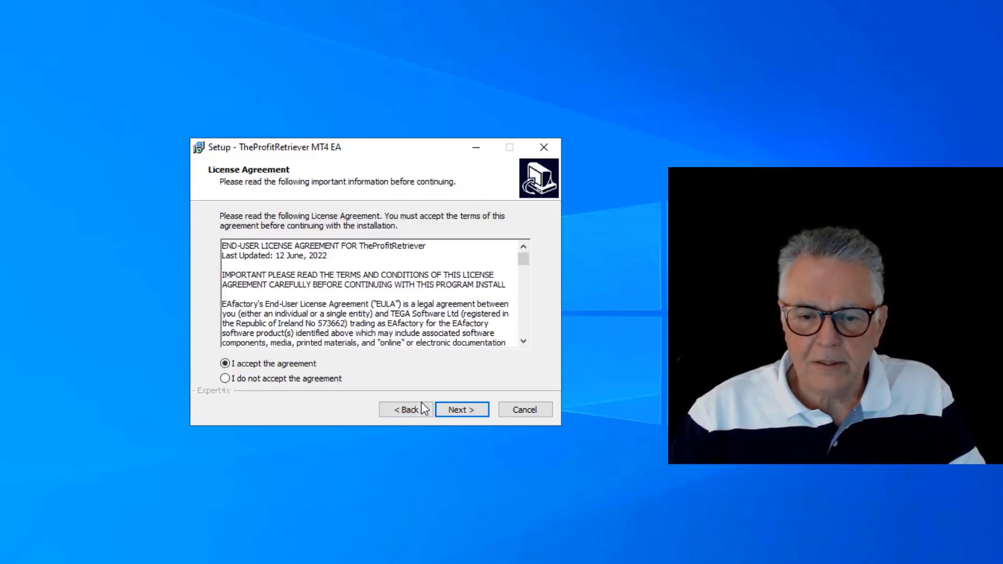
pyautogui.click(459, 410)
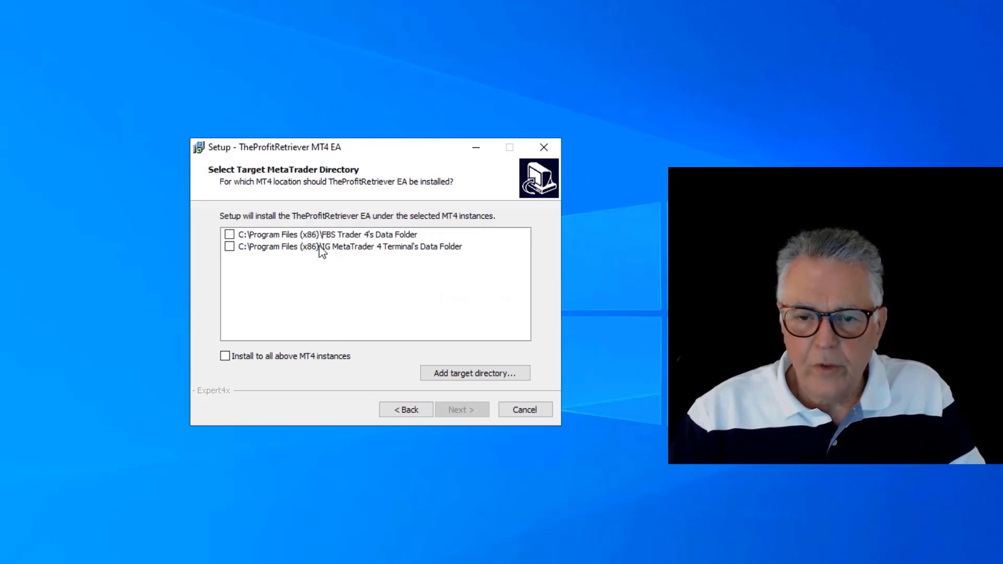
# Step: Select the IG MetaTrader 4 and FBS Trader 4 data folders, keep default shortcuts, and install
pyautogui.click(230, 246)
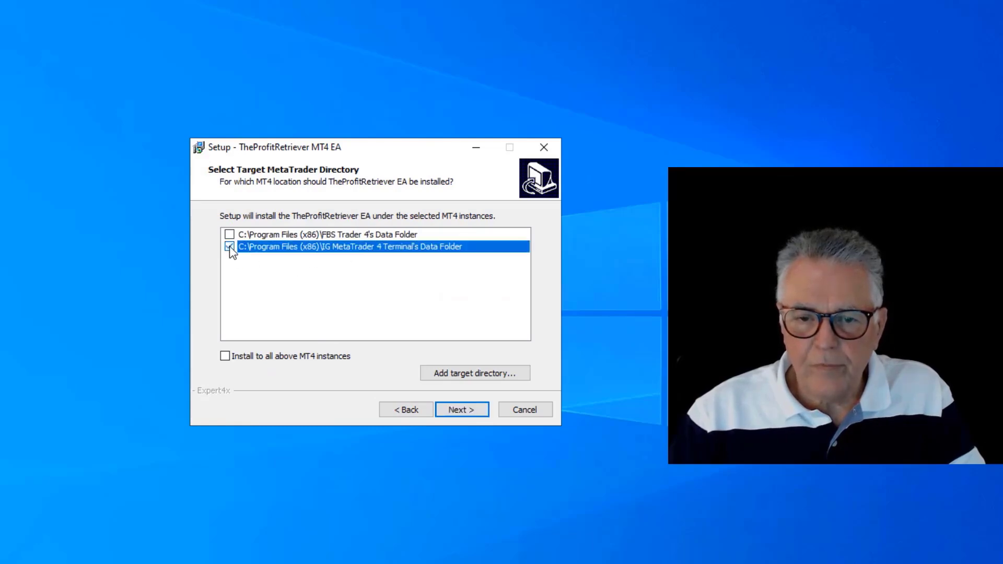
pyautogui.click(229, 234)
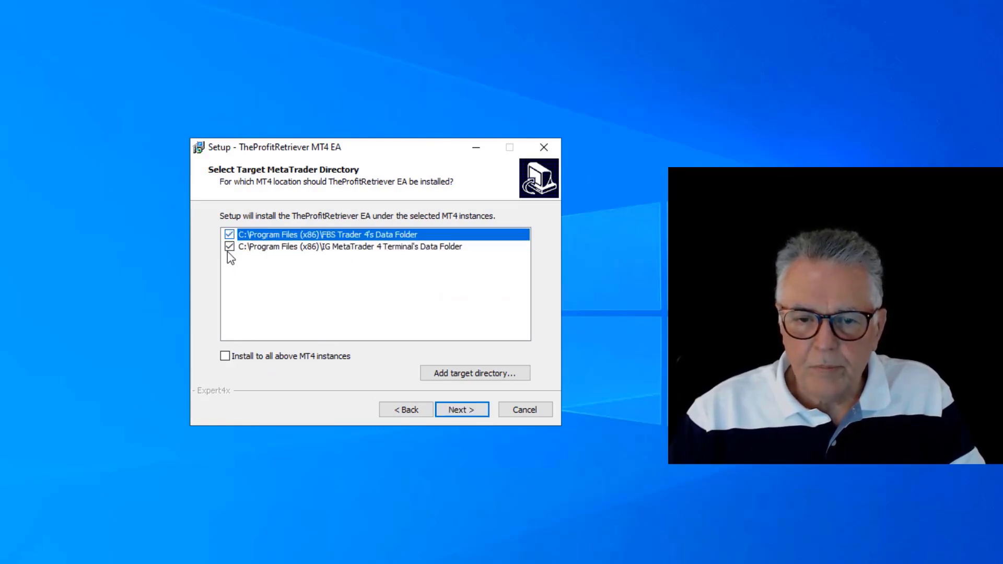
pyautogui.click(225, 357)
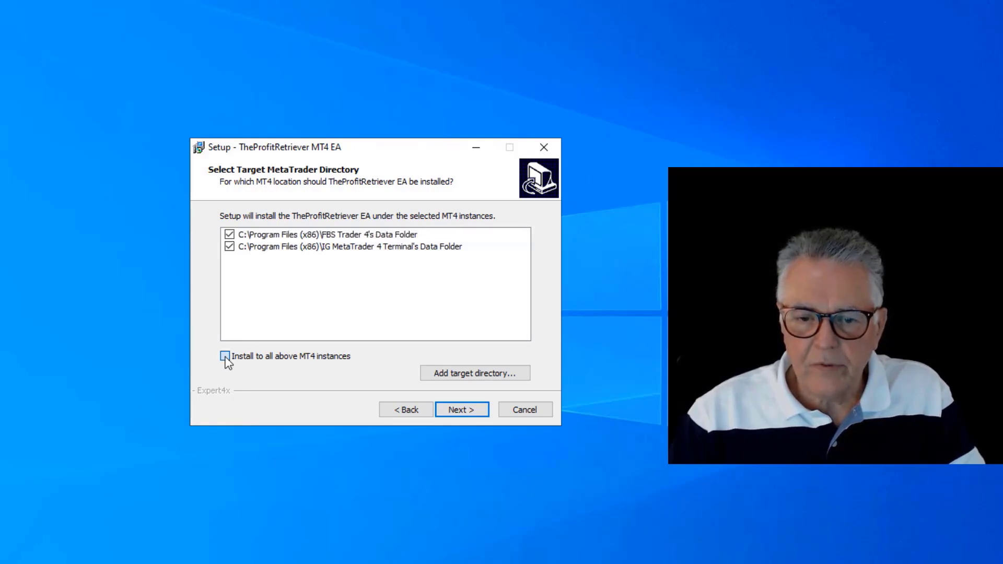
pyautogui.click(452, 415)
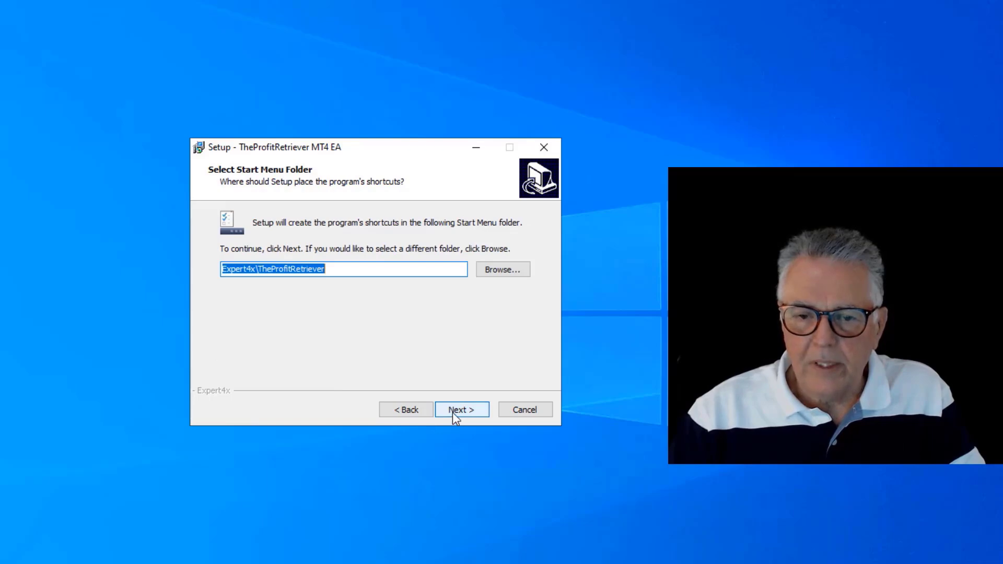
pyautogui.click(452, 412)
pyautogui.click(452, 412)
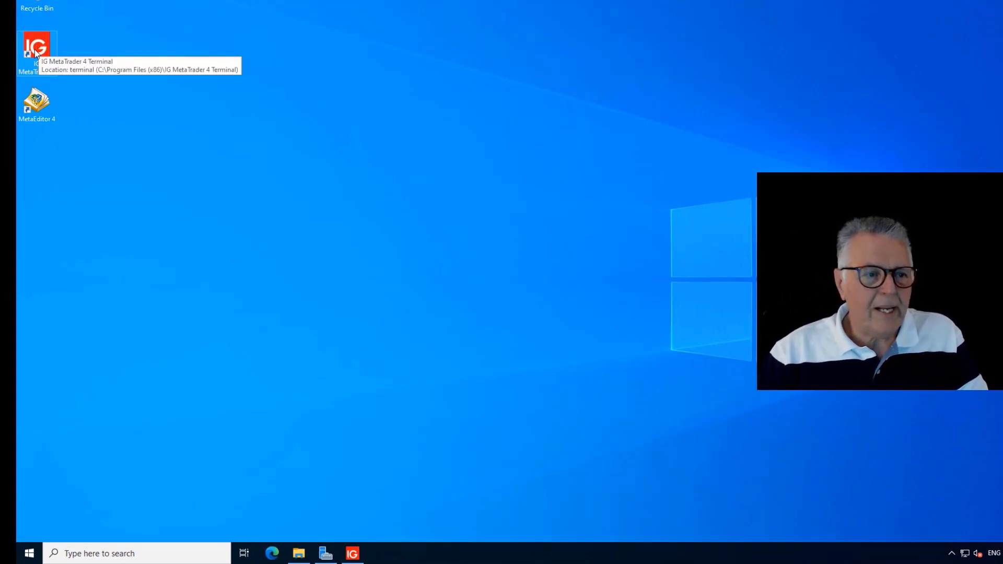
# Step: Rename the IG MetaTrader 4 Terminal desktop shortcut to 'IG 1'
pyautogui.rightClick(35, 49)
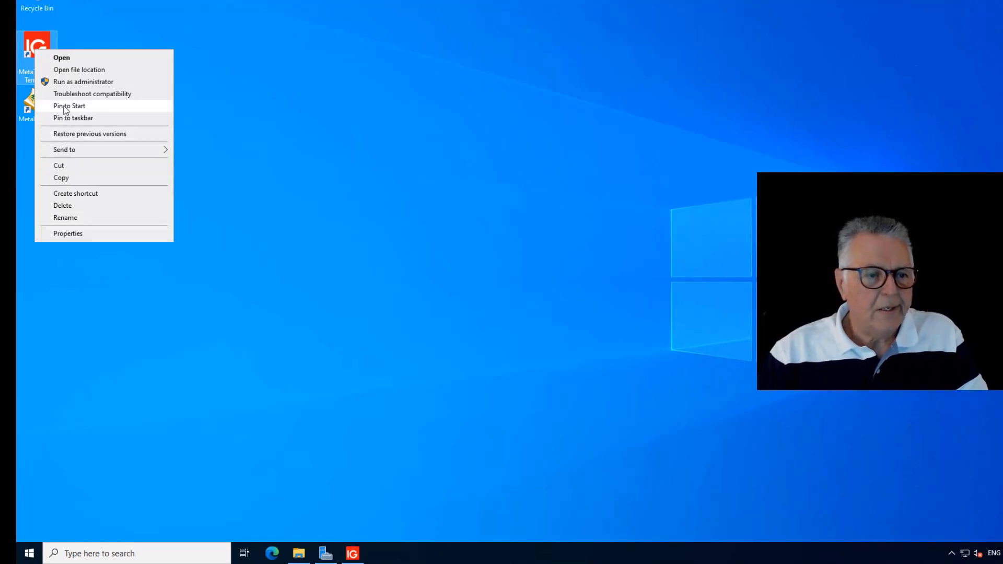
pyautogui.click(66, 217)
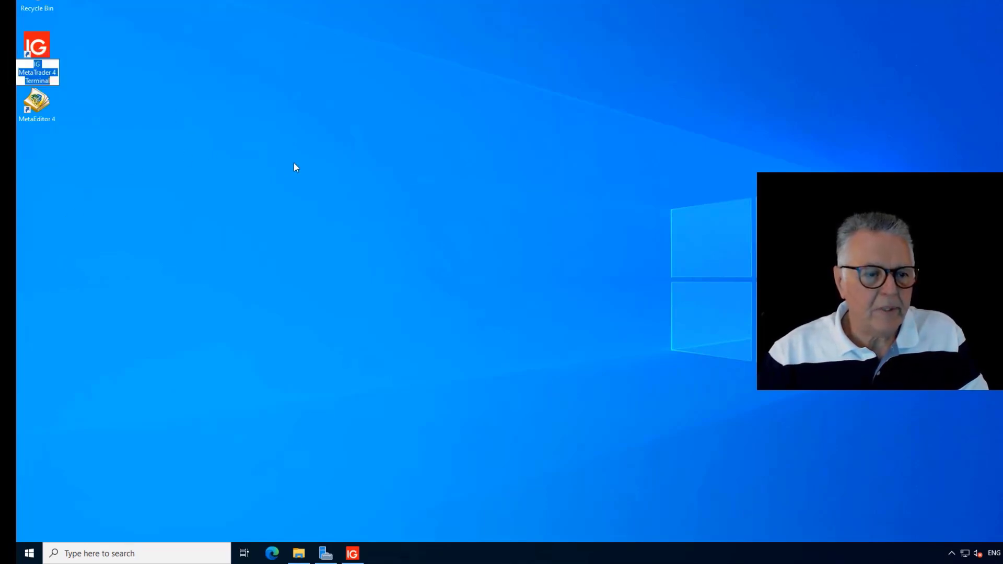
pyautogui.write('IG ')
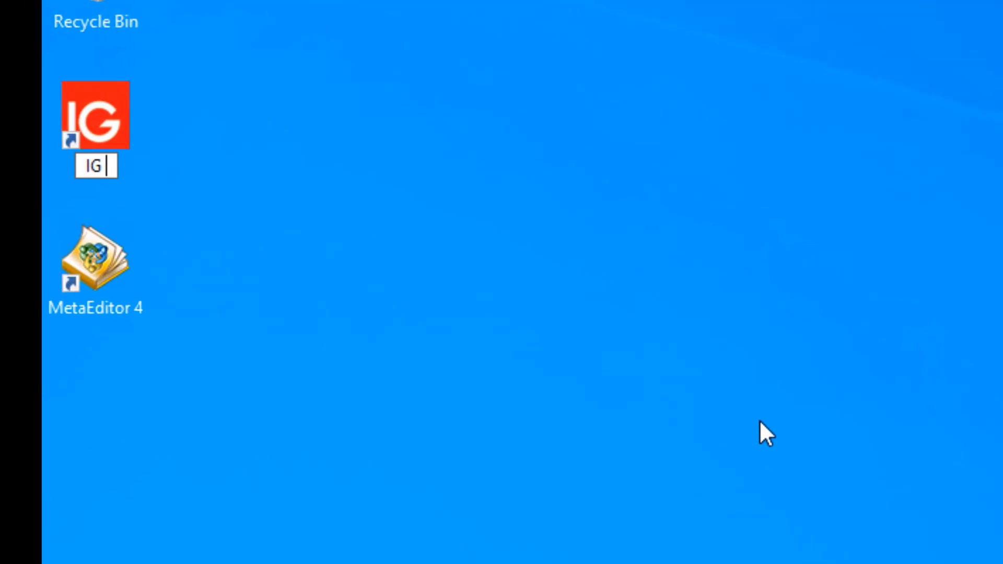
pyautogui.write('1')
pyautogui.press('Return')
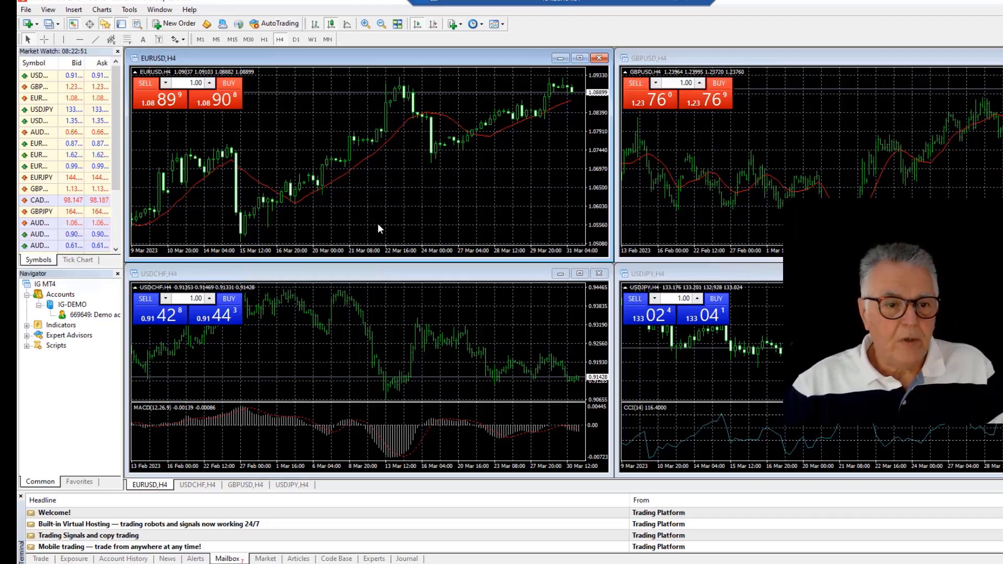
# Step: Expand Expert Advisors in Navigator and refresh it so TheProfitRetriever is listed
pyautogui.click(27, 335)
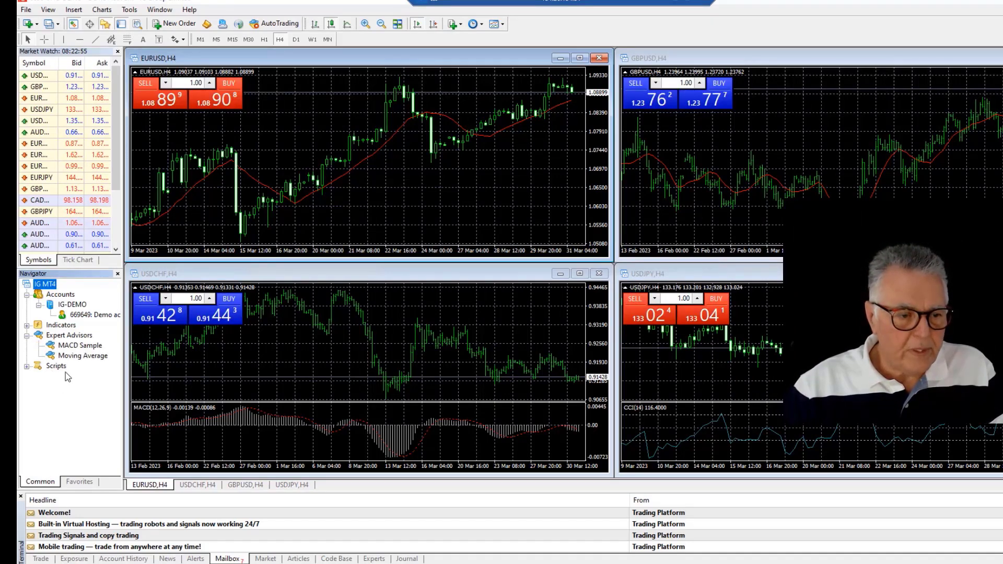
pyautogui.rightClick(63, 336)
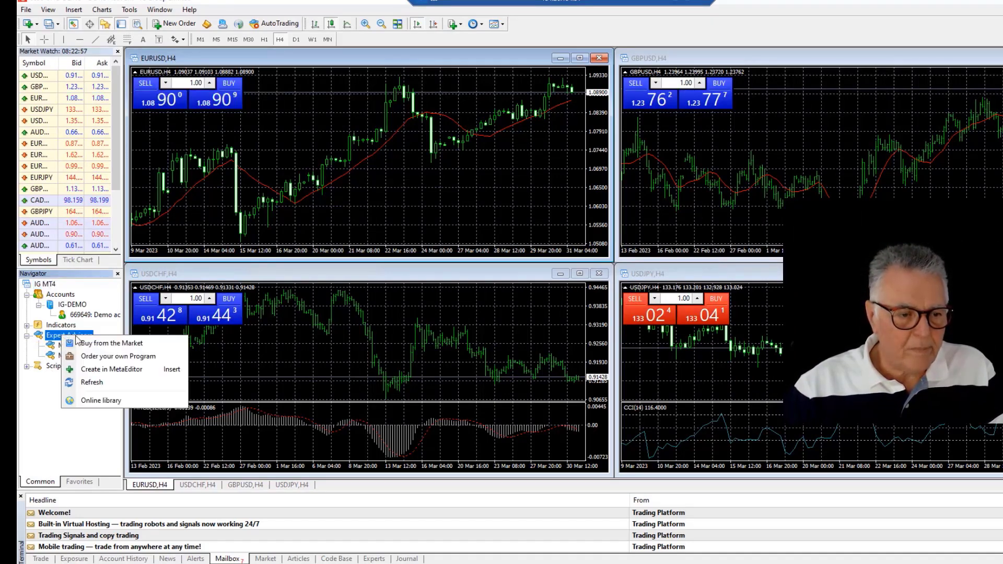
pyautogui.click(89, 383)
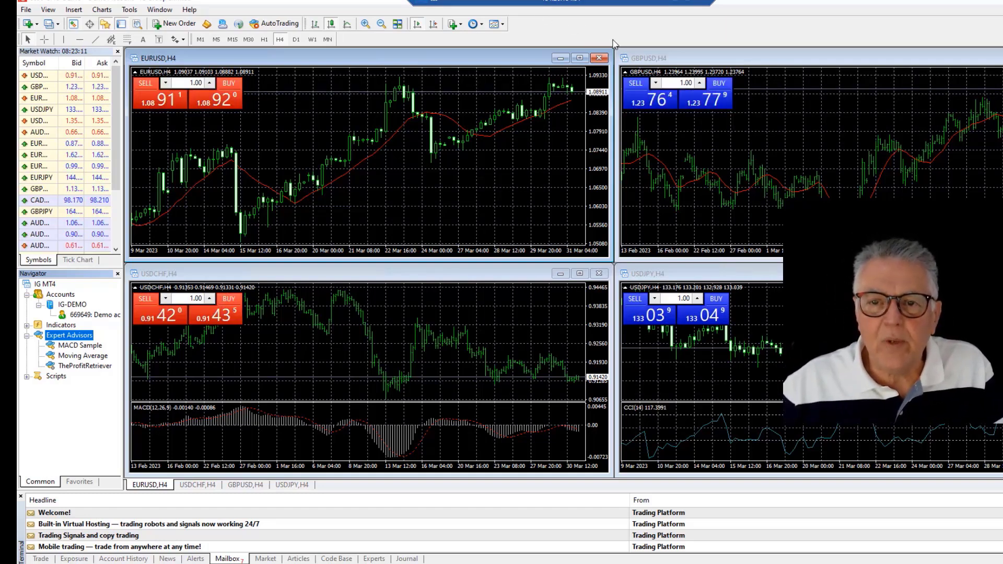
# Step: Close the EURUSD, USDCHF and USDJPY charts and hide GBPUSD's One Click Trading panel
pyautogui.click(598, 59)
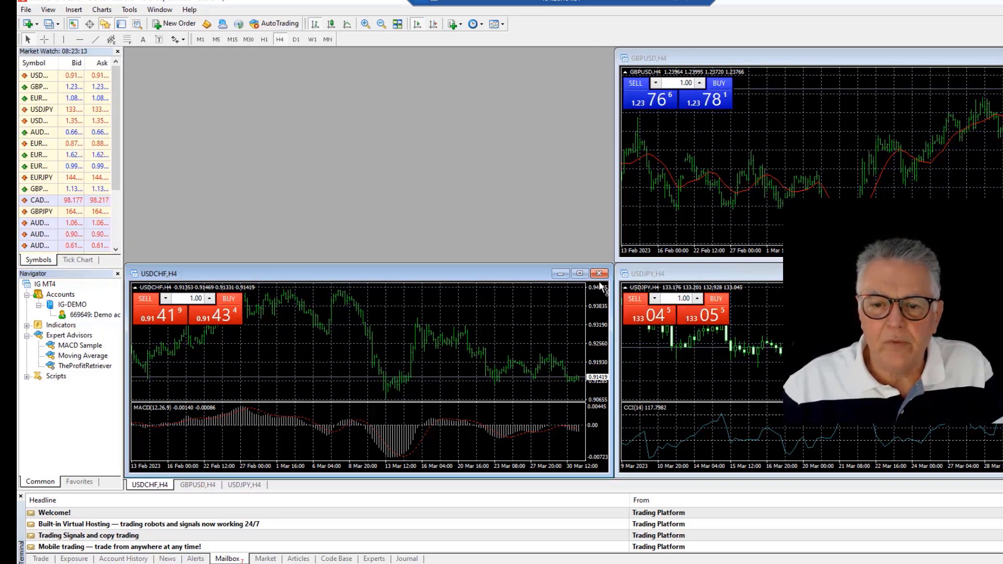
pyautogui.click(599, 273)
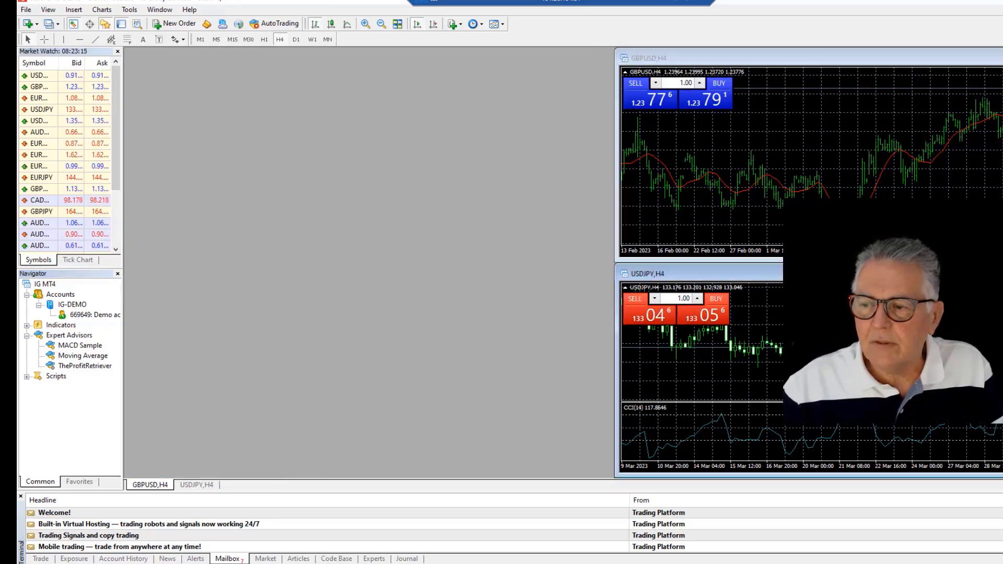
pyautogui.click(989, 274)
pyautogui.moveTo(922, 61)
pyautogui.mouseDown()
pyautogui.moveTo(476, 87)
pyautogui.moveTo(435, 56)
pyautogui.mouseUp()
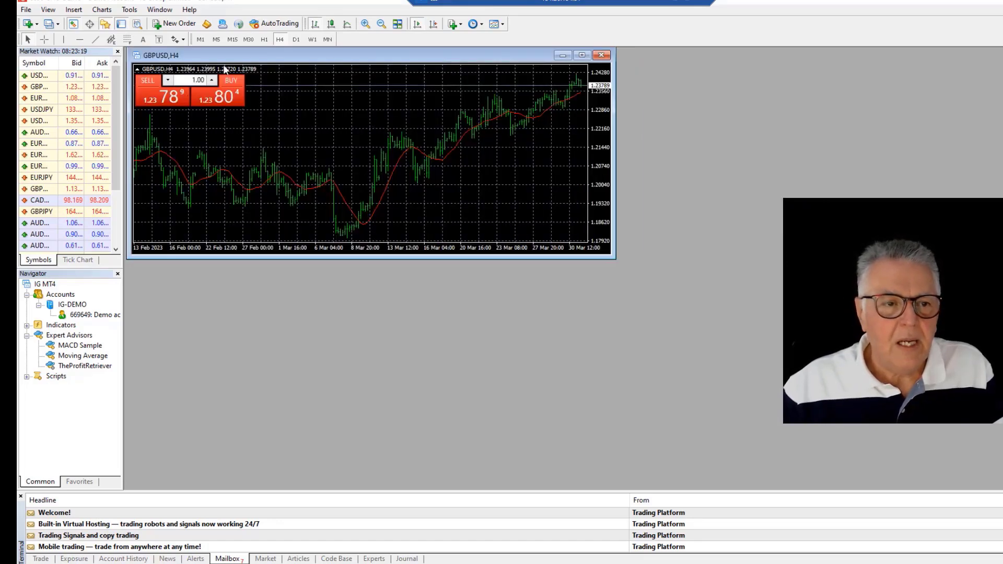
pyautogui.click(136, 68)
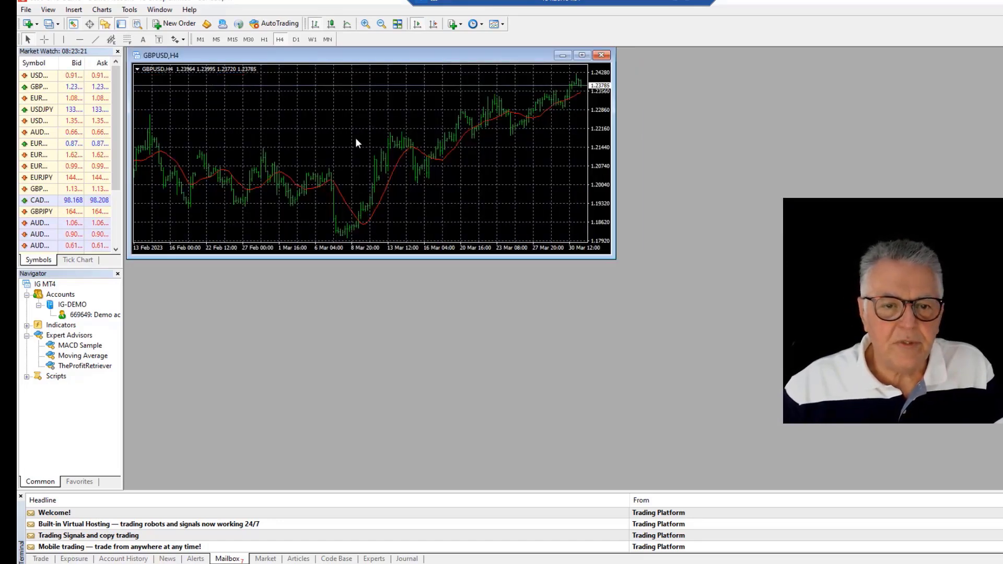
# Step: Delete the Moving Average indicator from GBPUSD and maximize that chart
pyautogui.rightClick(343, 119)
pyautogui.click(382, 182)
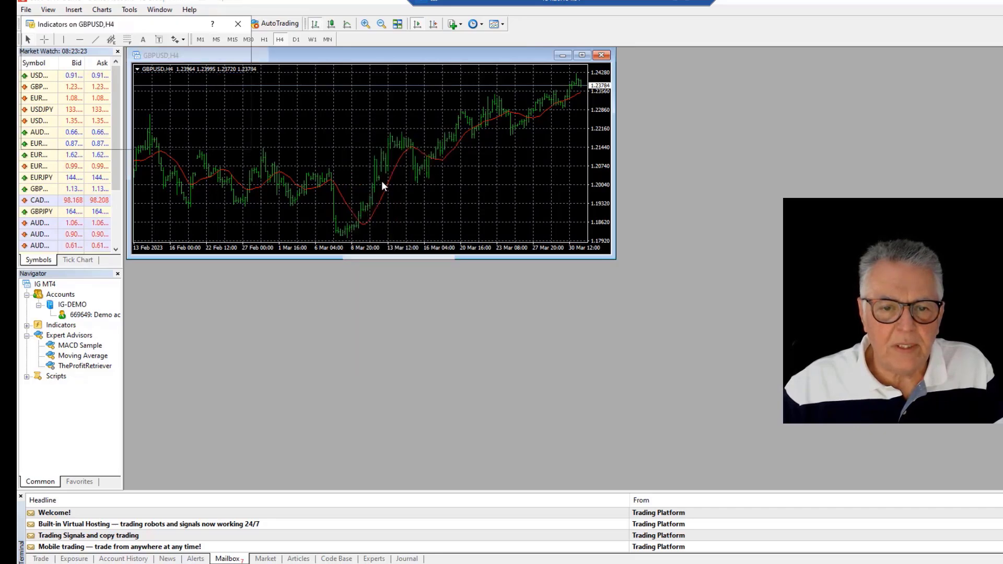
pyautogui.click(105, 55)
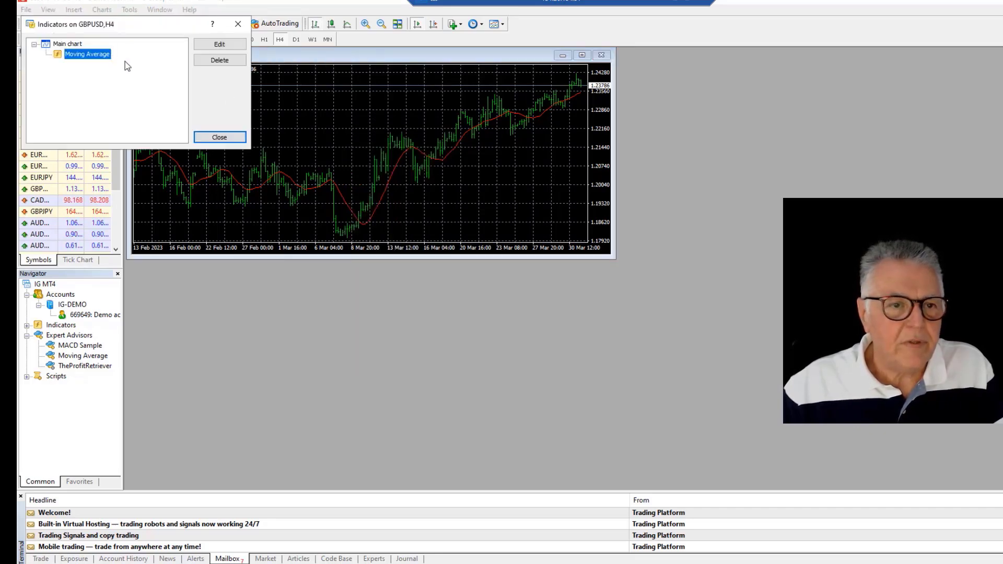
pyautogui.click(225, 63)
pyautogui.click(220, 137)
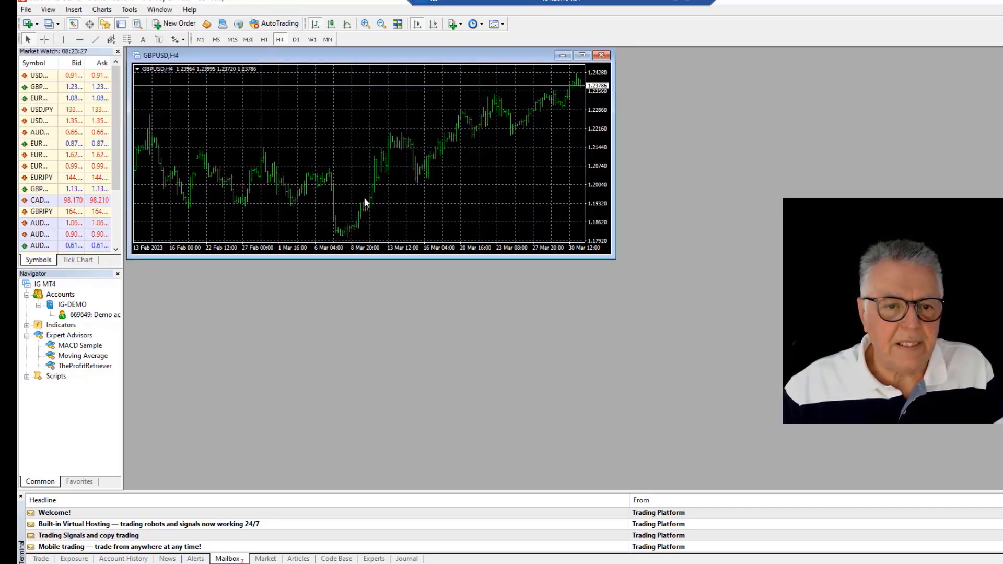
pyautogui.click(581, 55)
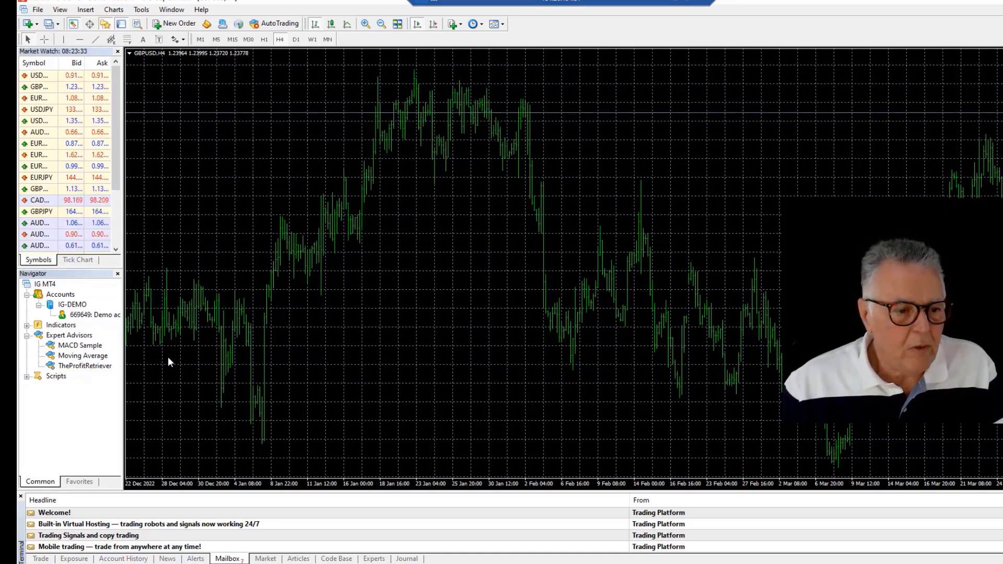
# Step: Drop TheProfitRetriever onto the GBPUSD H4 chart with live trading allowed in its Common settings
pyautogui.click(65, 368)
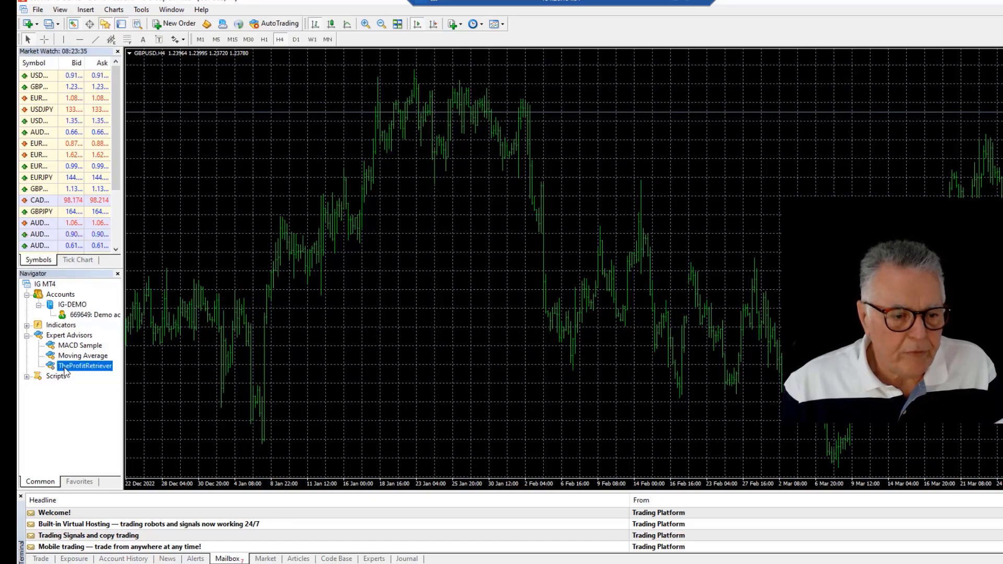
pyautogui.moveTo(372, 172); pyautogui.dragTo(372, 171)
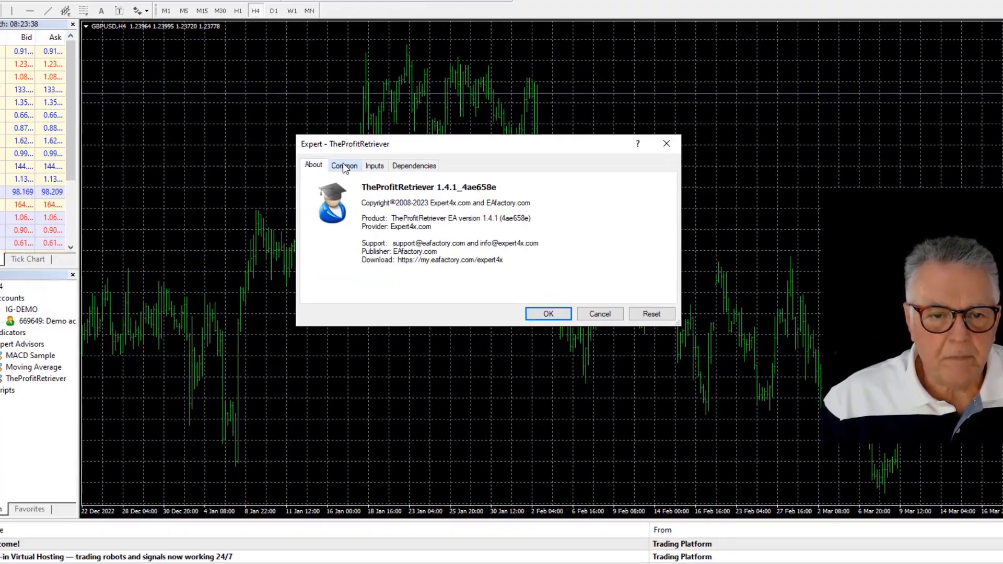
pyautogui.click(342, 166)
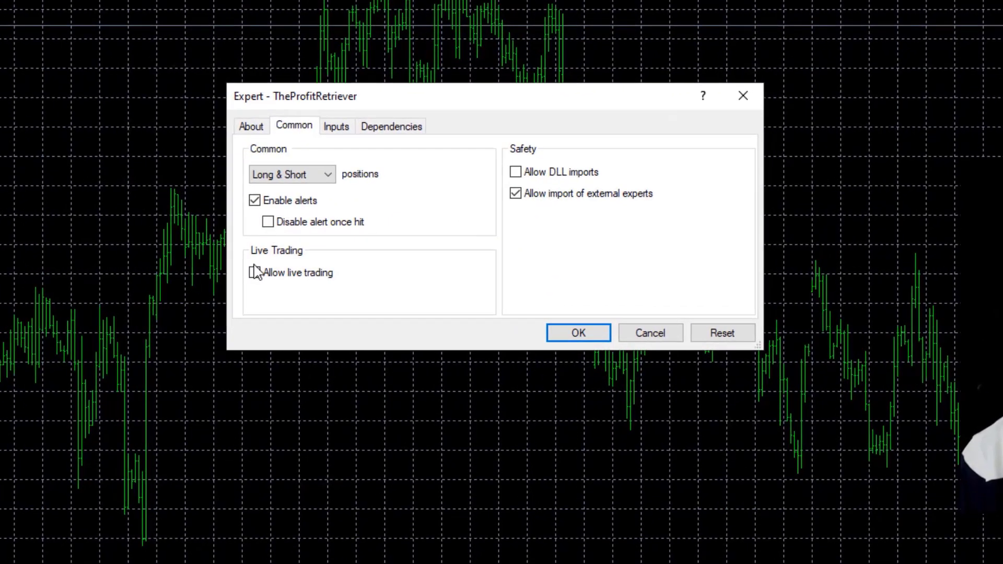
pyautogui.click(254, 272)
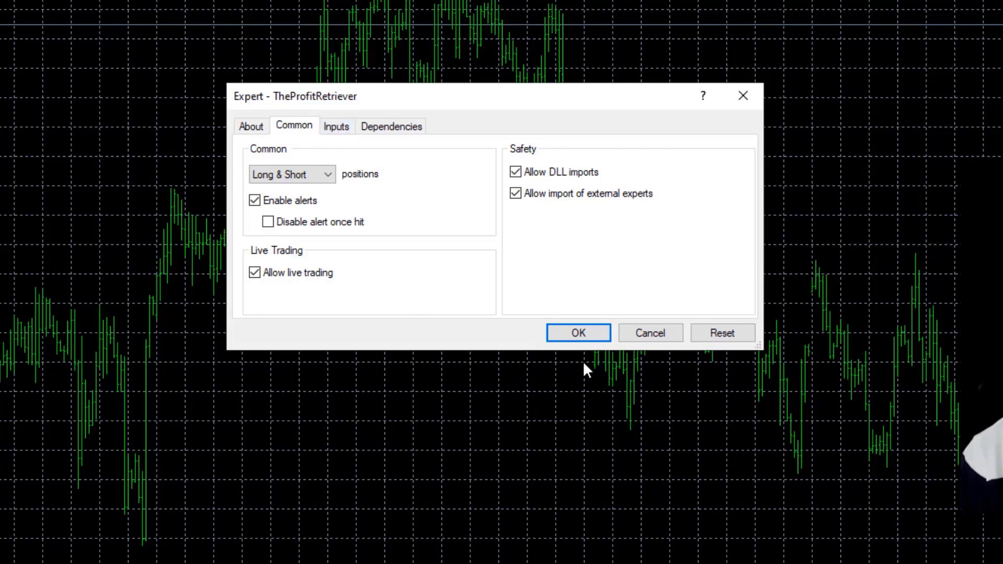
pyautogui.click(578, 333)
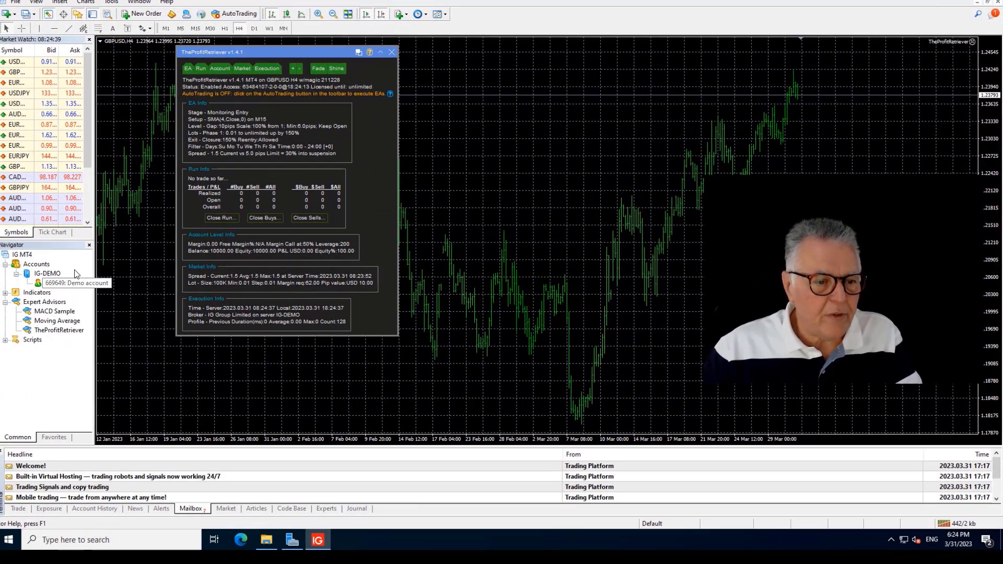
# Step: Close Navigator, then apply Market Watch Show All followed by Hide All, leaving only GBPUSD
pyautogui.click(89, 247)
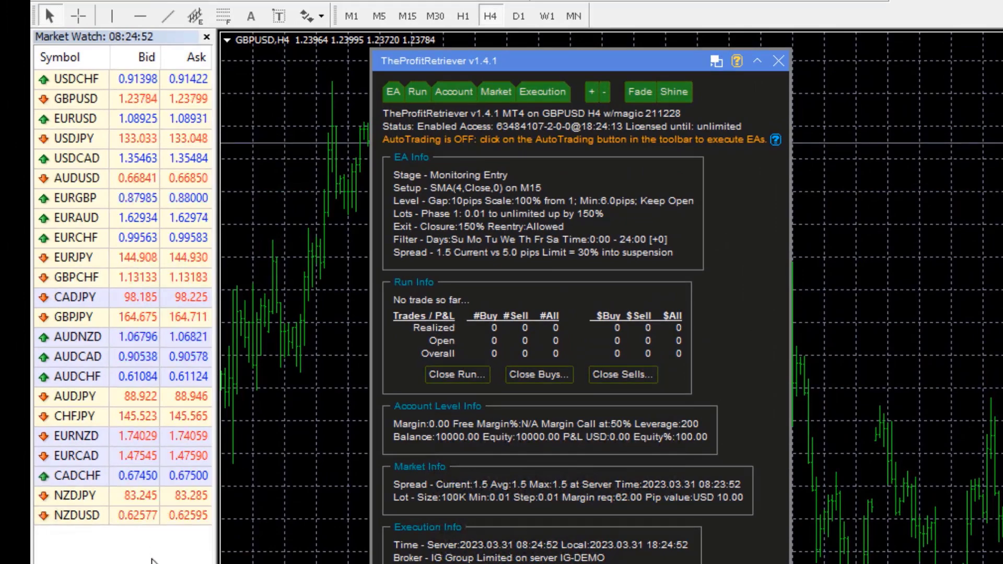
pyautogui.rightClick(75, 59)
pyautogui.click(124, 93)
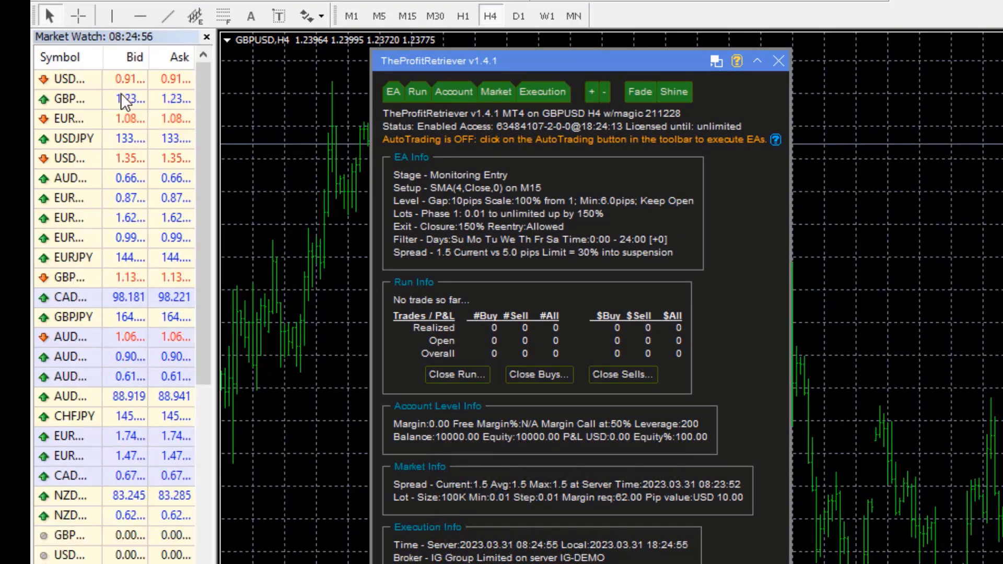
pyautogui.scroll(-7, 199, 316)
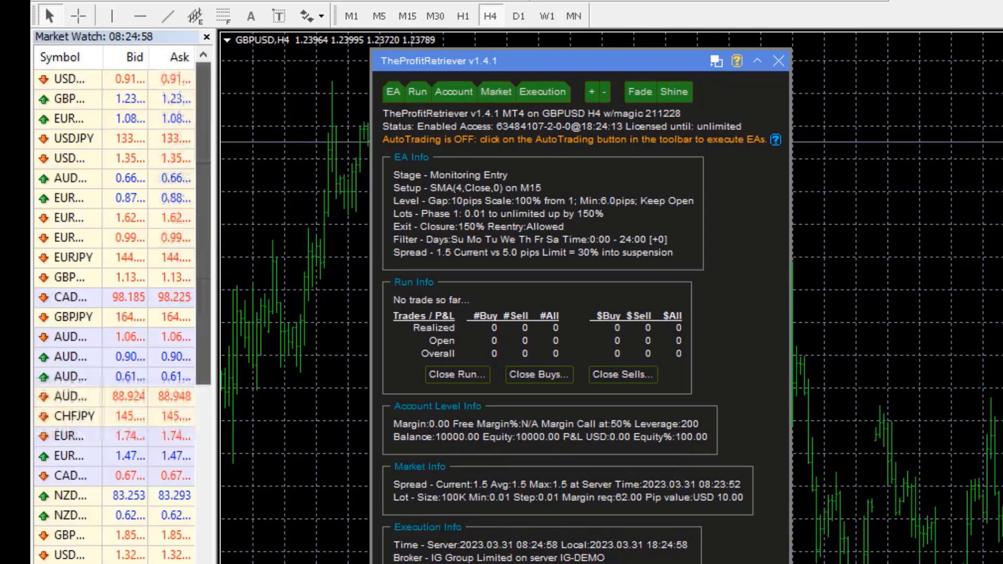
pyautogui.scroll(7, 232, 125)
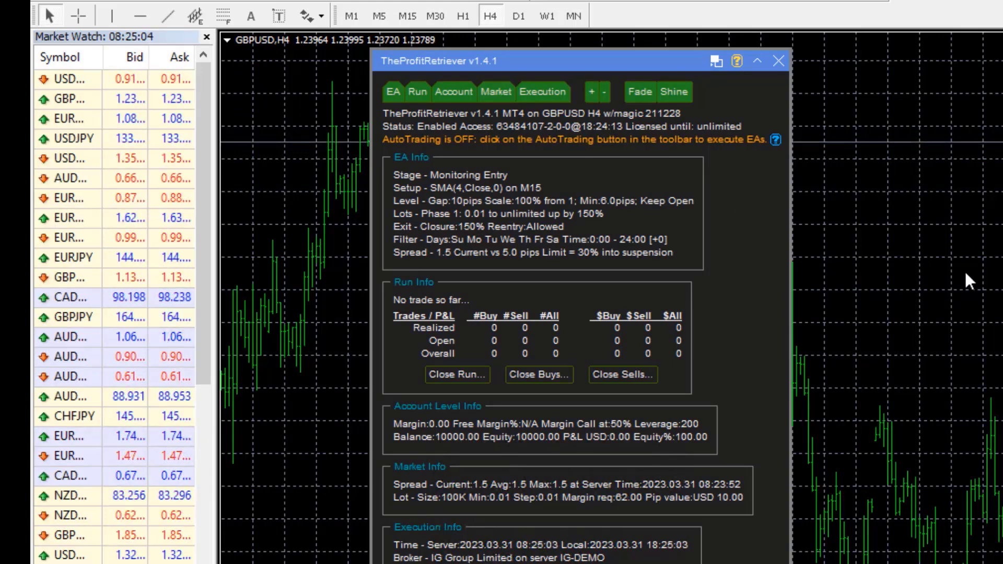
pyautogui.rightClick(54, 54)
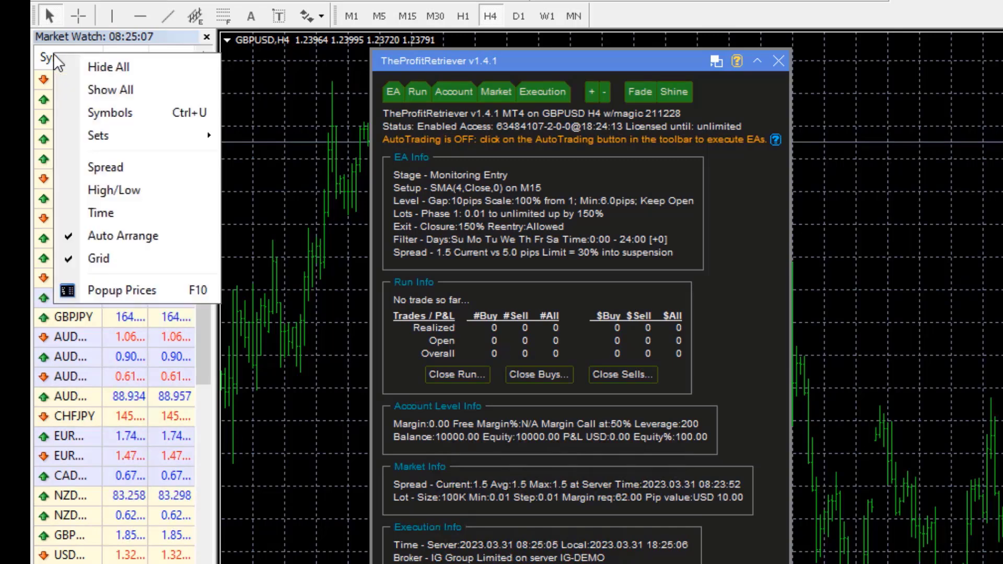
pyautogui.click(104, 66)
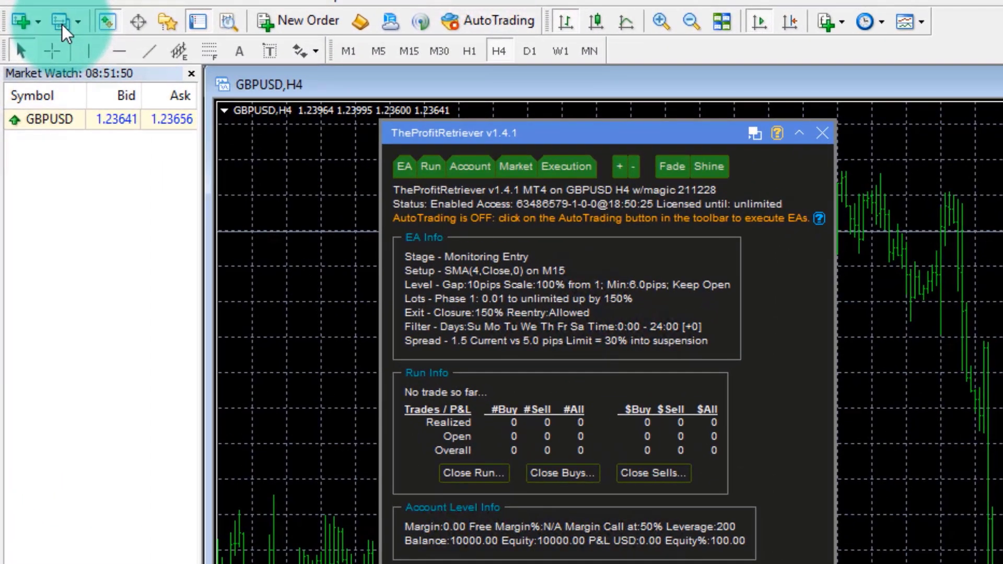
# Step: Save the current layout from the Profiles menu as a new profile named 'IG 1'
pyautogui.click(32, 13)
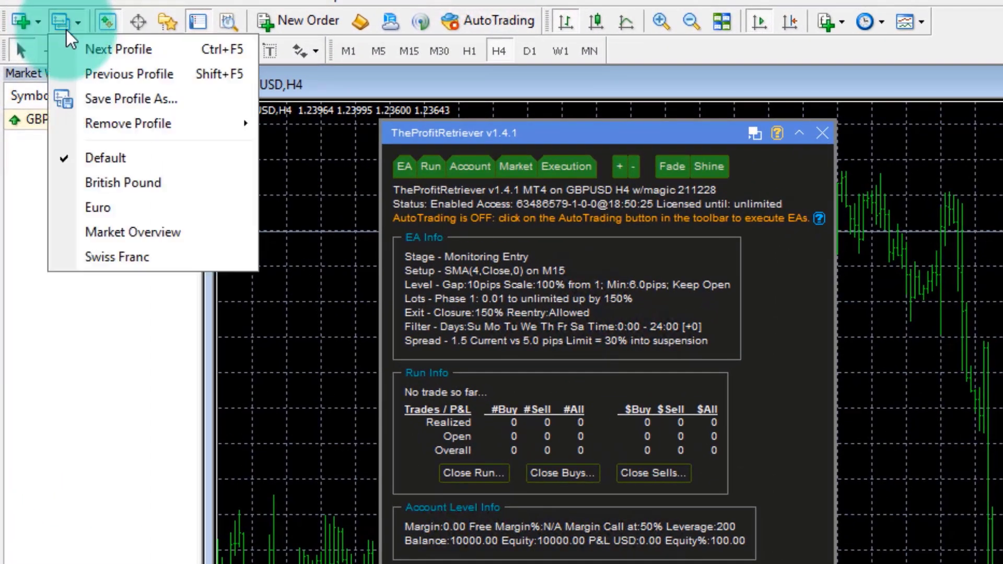
pyautogui.click(187, 94)
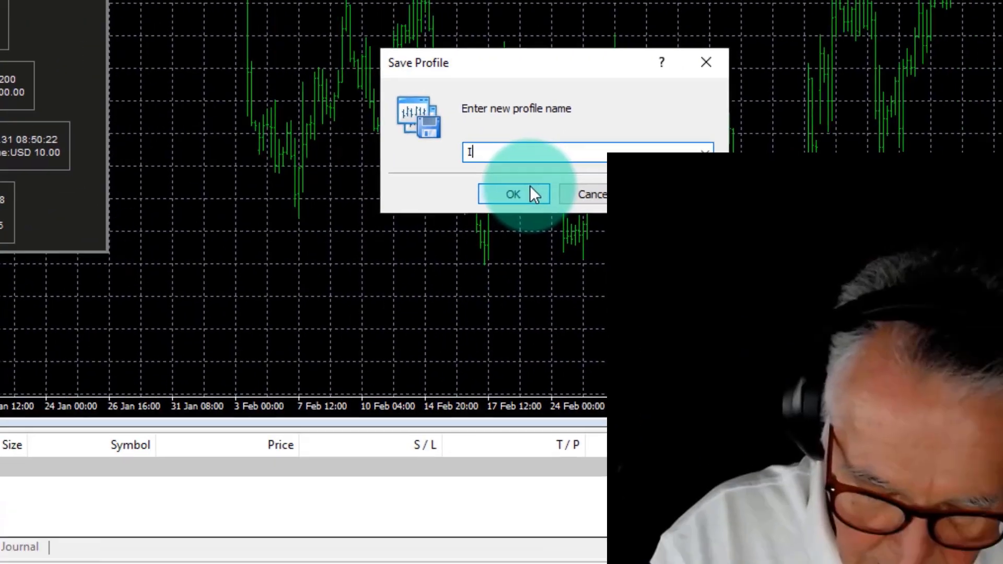
pyautogui.write('G 1')
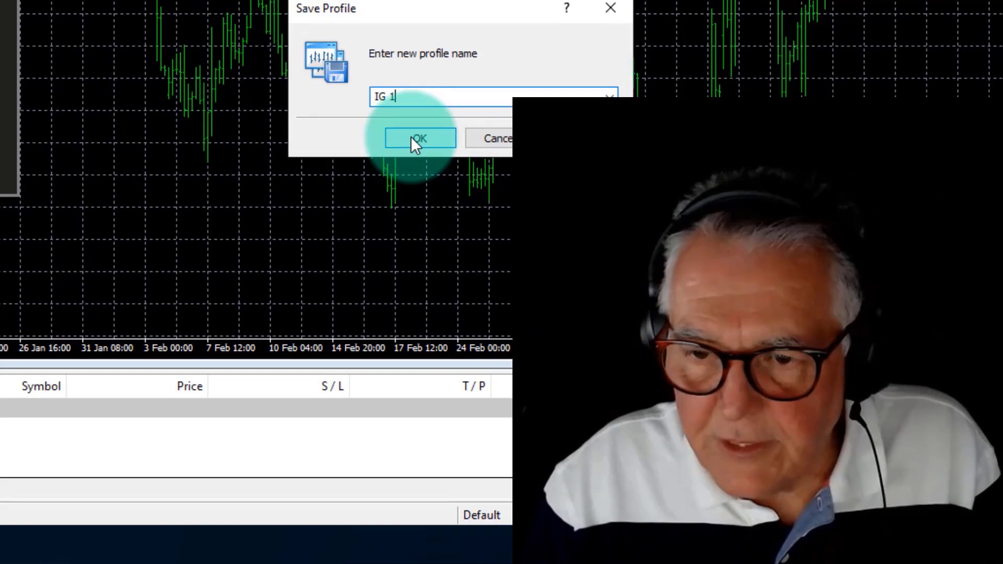
pyautogui.click(411, 136)
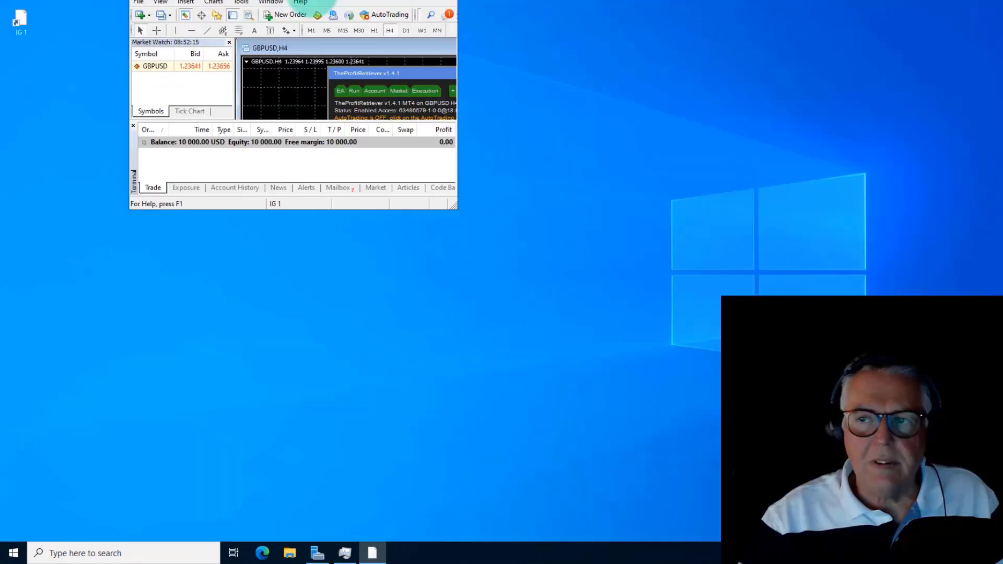
# Step: Move the MetaTrader 4 terminal window to the top-left of the desktop
pyautogui.moveTo(219, 12)
pyautogui.mouseDown()
pyautogui.moveTo(174, 23)
pyautogui.moveTo(181, 13)
pyautogui.mouseUp()
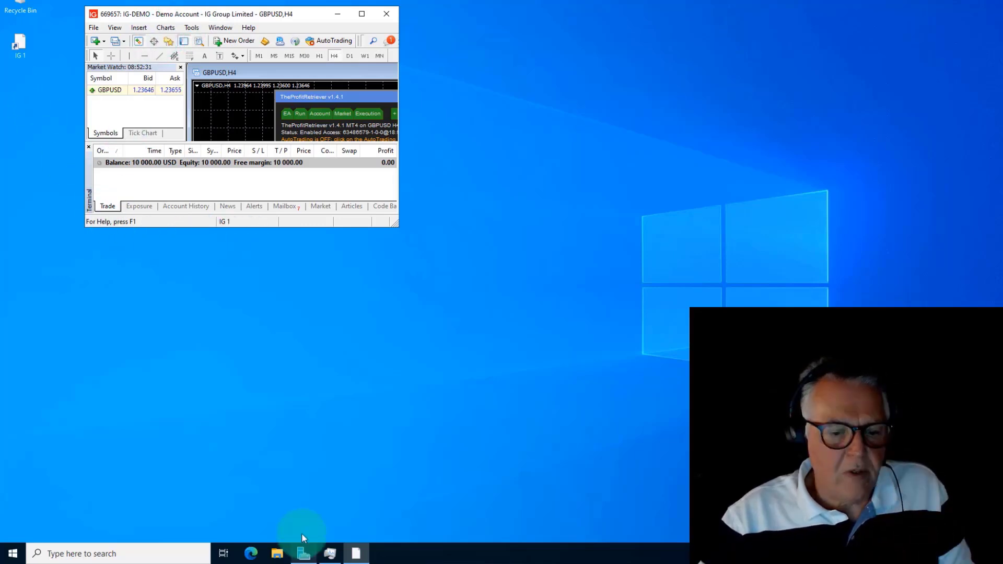
# Step: In File Explorer, browse Windows (C:) into the Program Files (x86) folder
pyautogui.click(276, 555)
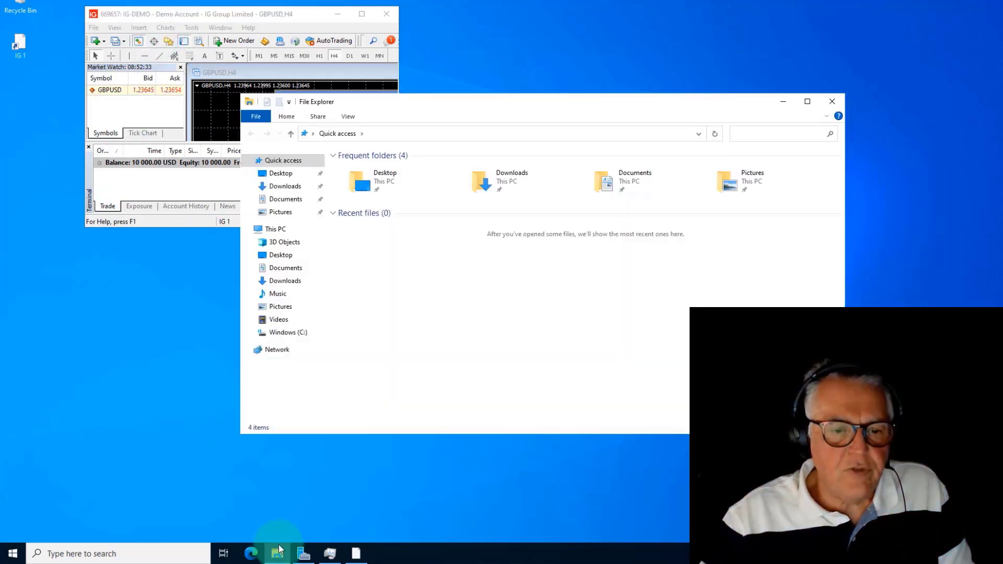
pyautogui.click(288, 332)
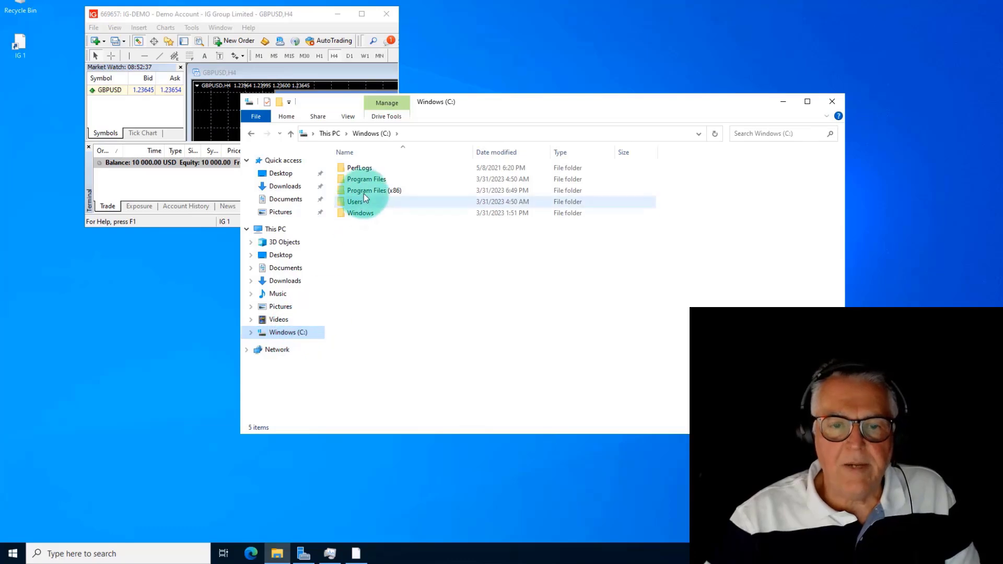
pyautogui.doubleClick(358, 190)
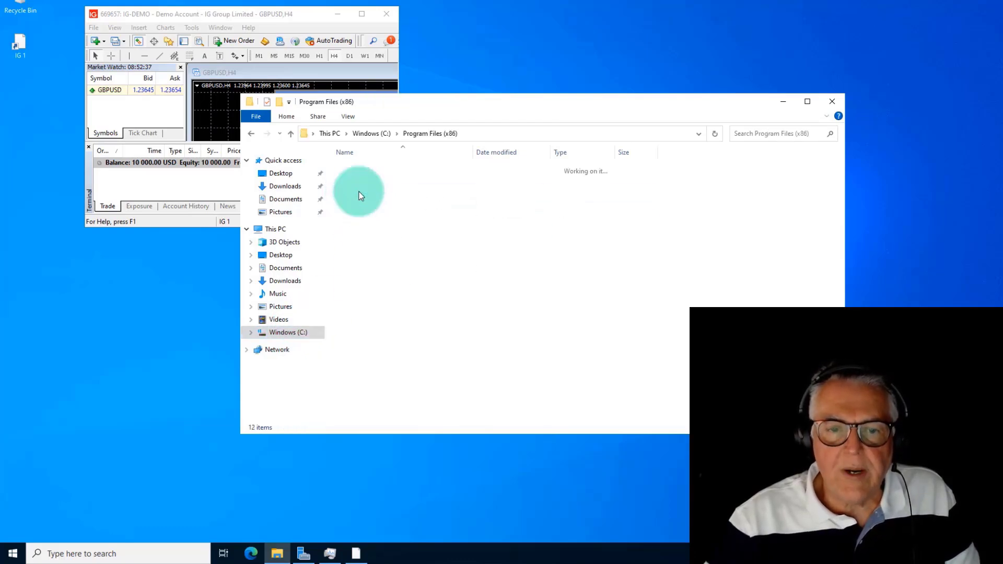